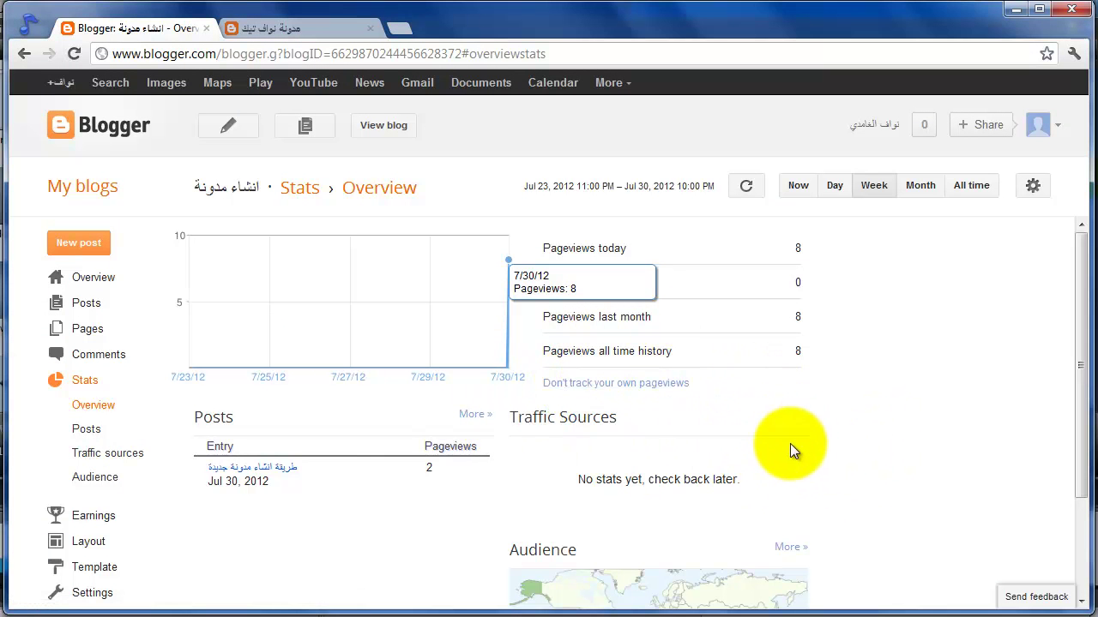
Review the blog's Stats overview, comparing the Day, Week, Month, All time and Now ranges
scroll(830, 440, "down", 3)
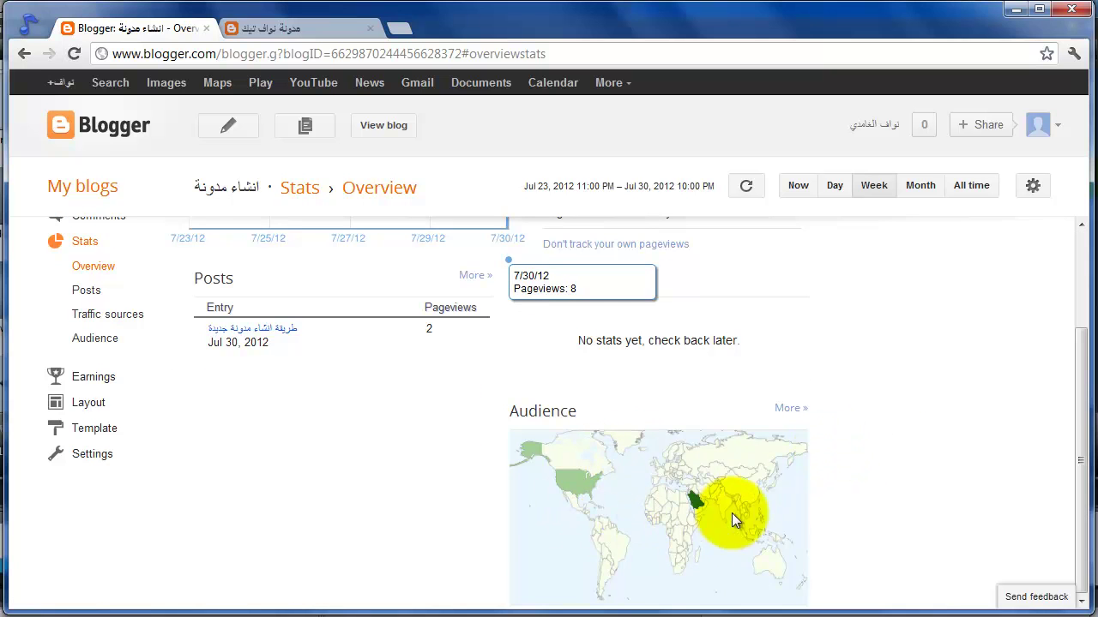
scroll(753, 469, "up", 1)
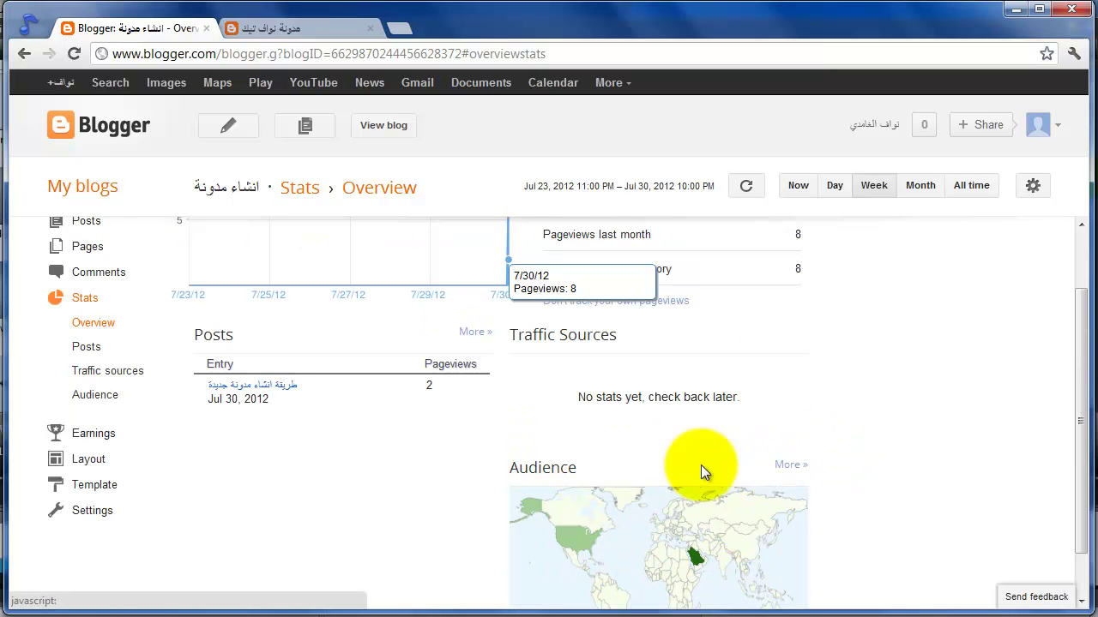
scroll(546, 457, "up", 2)
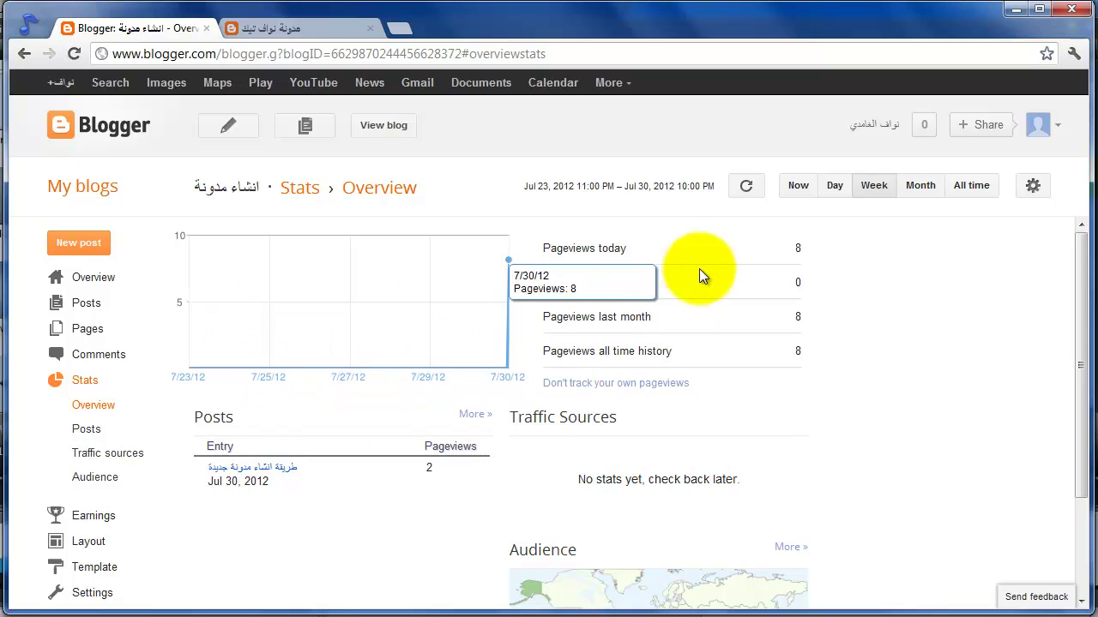
left_click(833, 196)
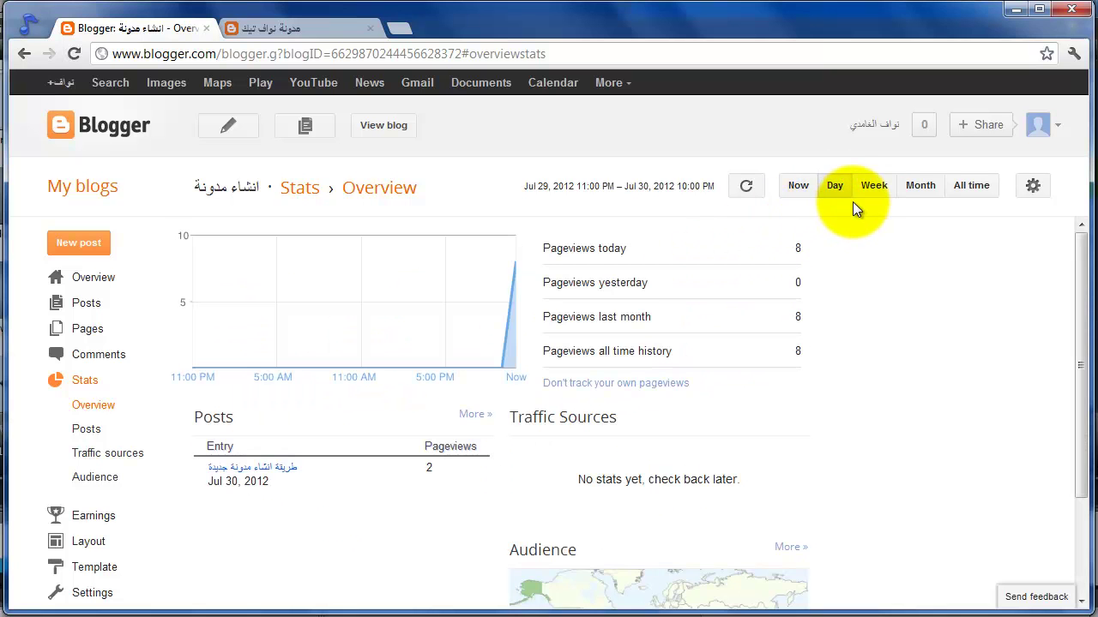
left_click(875, 192)
left_click(916, 190)
left_click(951, 195)
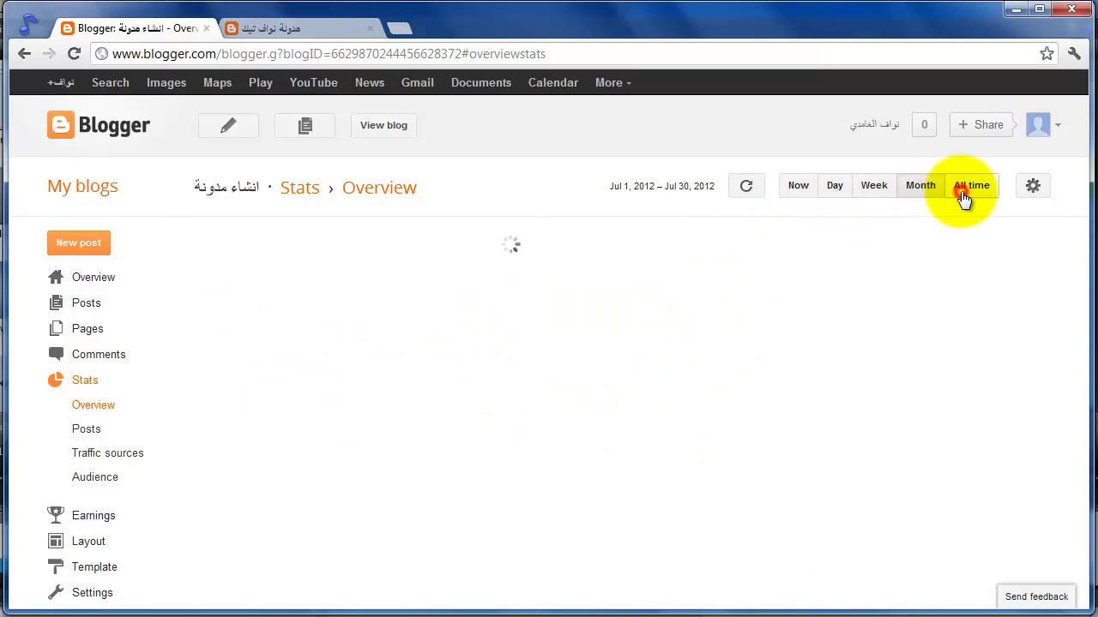
left_click(801, 196)
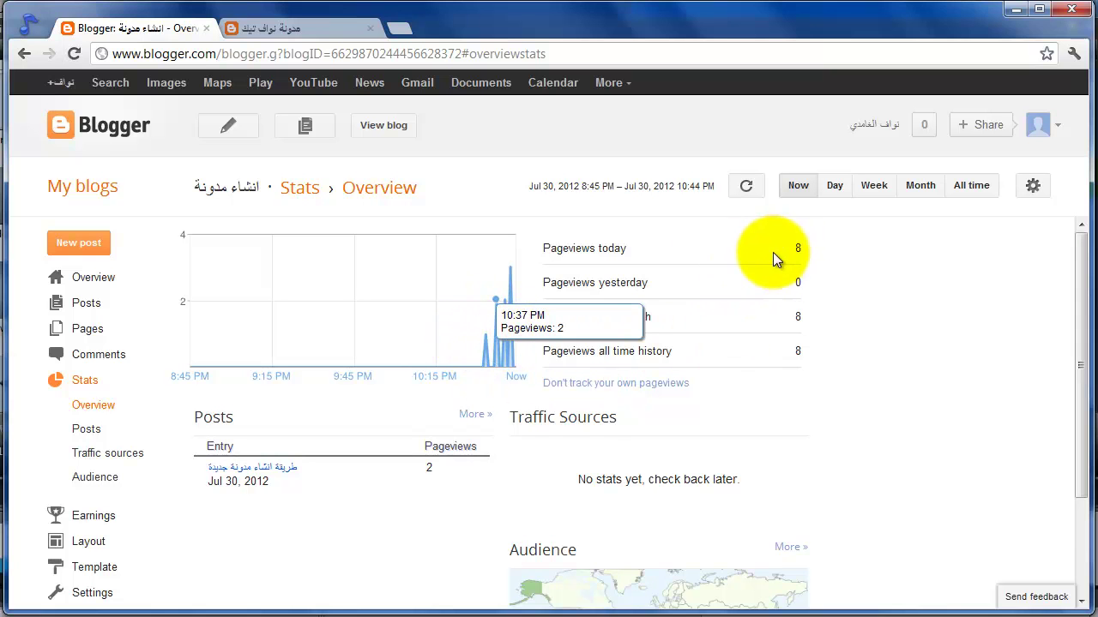
left_click(847, 389)
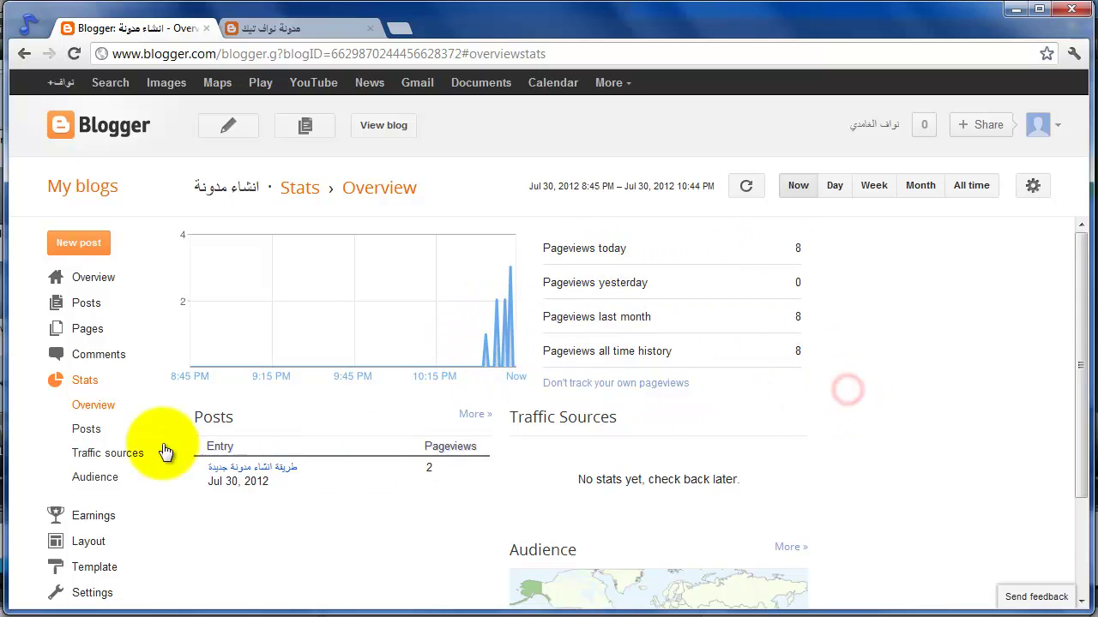
Examine the blog's statistics for posts, traffic sources and audience, and return to the Stats overview
left_click(106, 433)
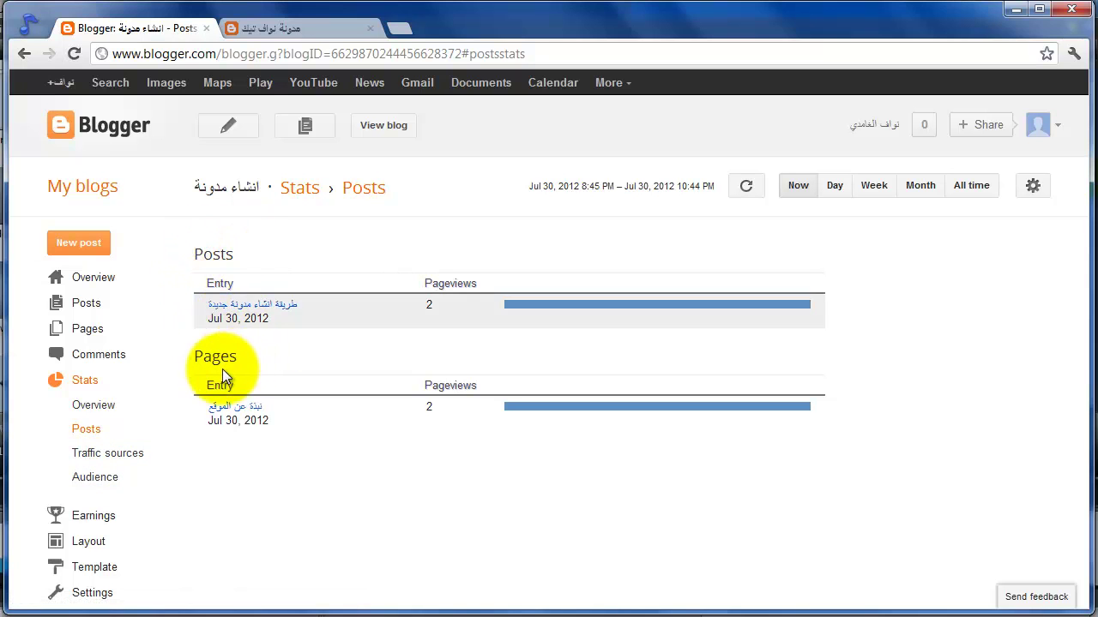
left_click(117, 456)
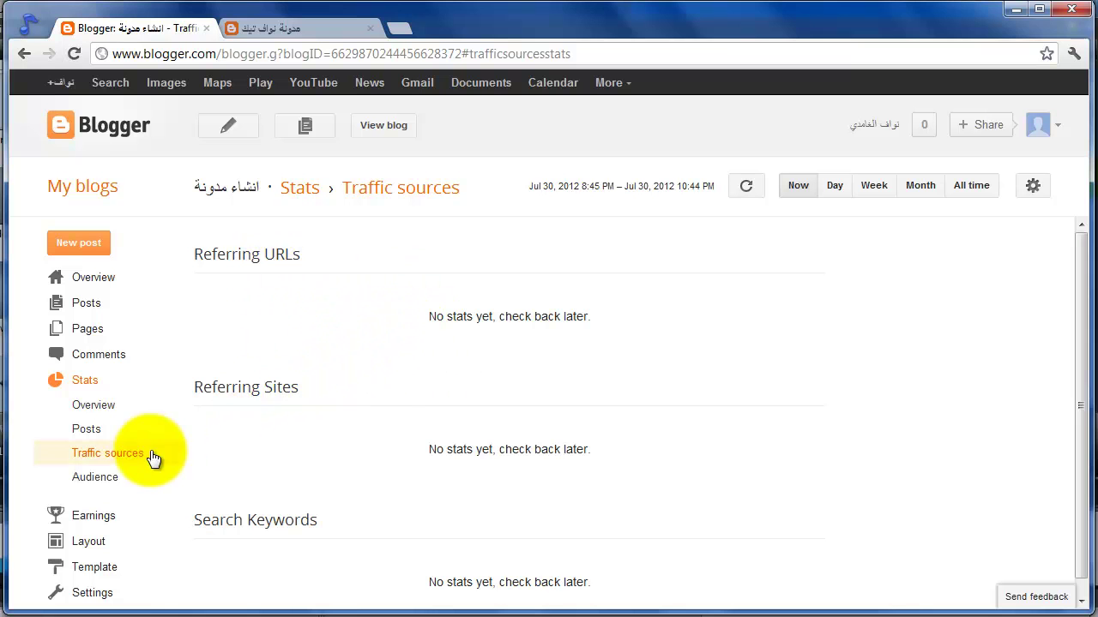
left_click(108, 477)
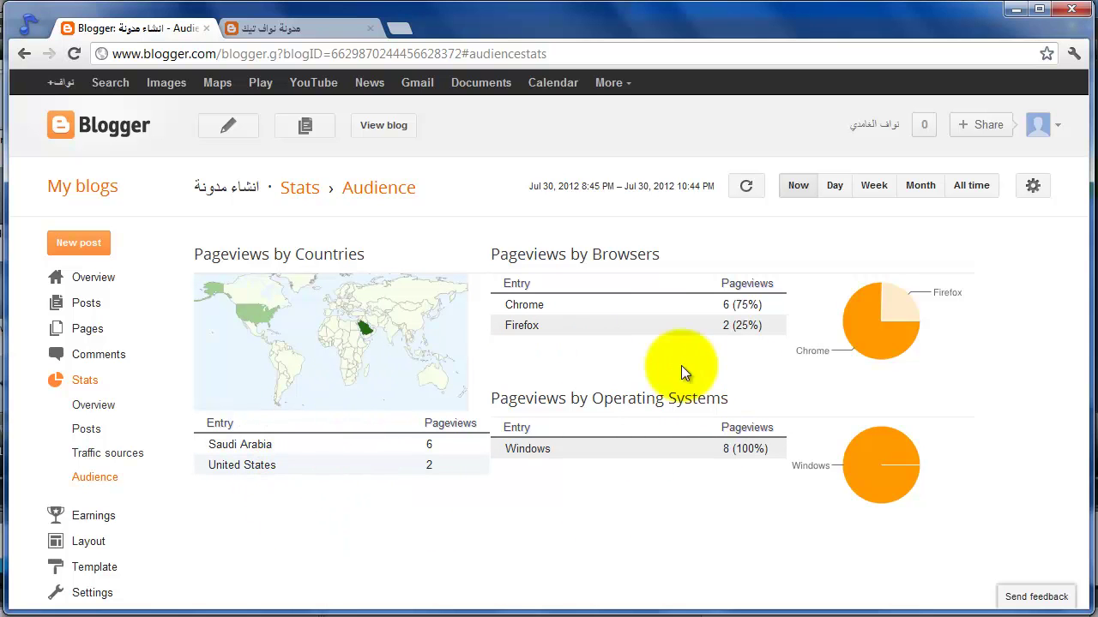
left_click(95, 383)
left_click(94, 404)
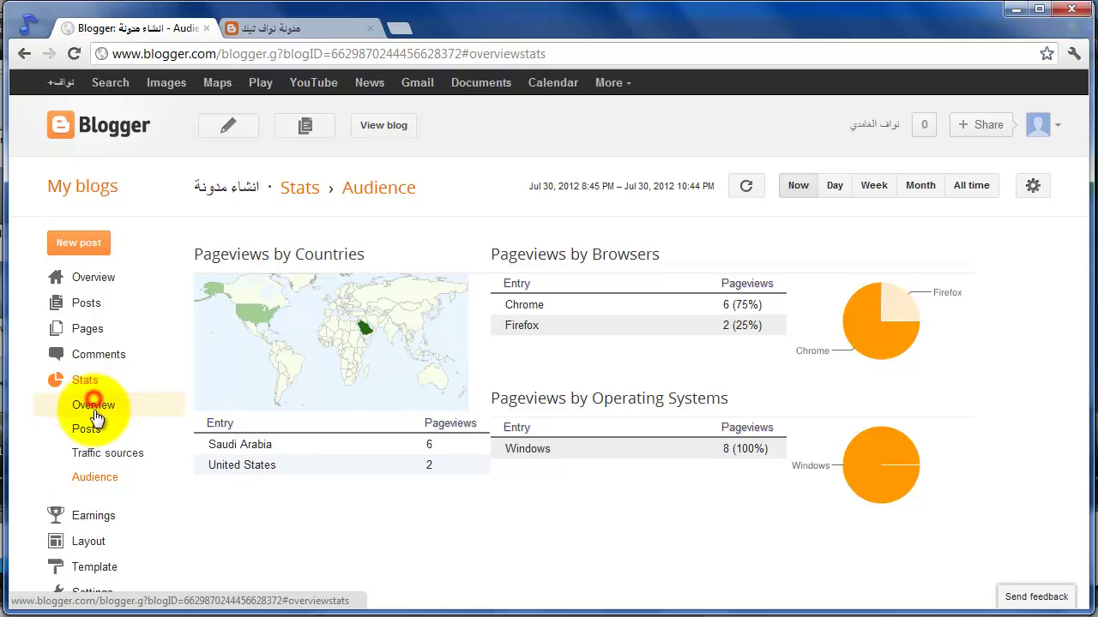
Look over the blog's Earnings page and the gadget arrangement on the Layout page
left_click(92, 518)
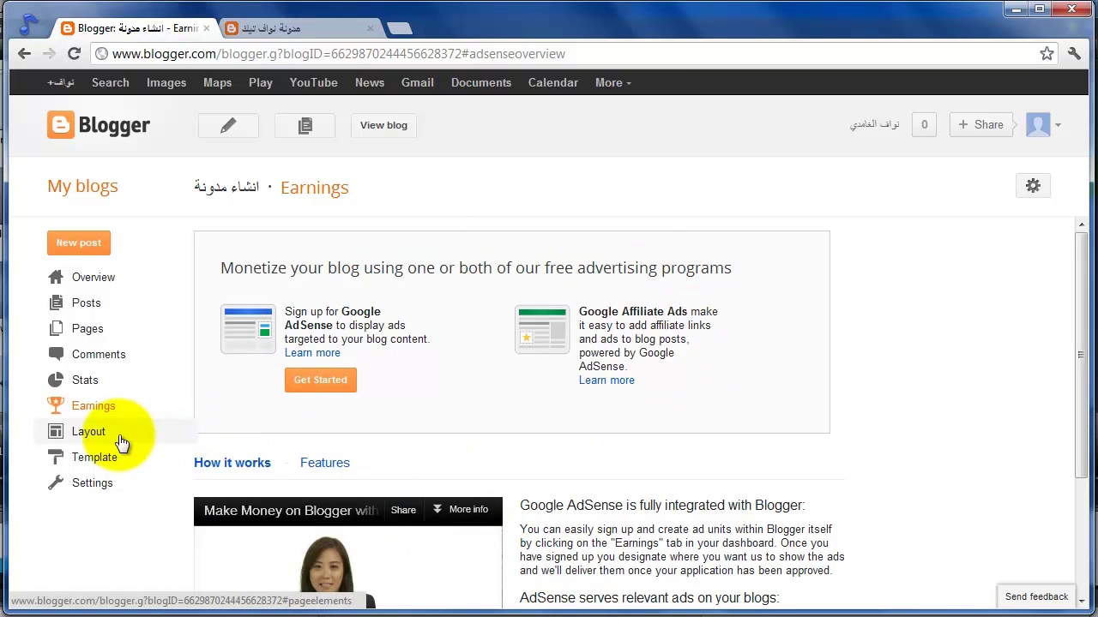
left_click(94, 437)
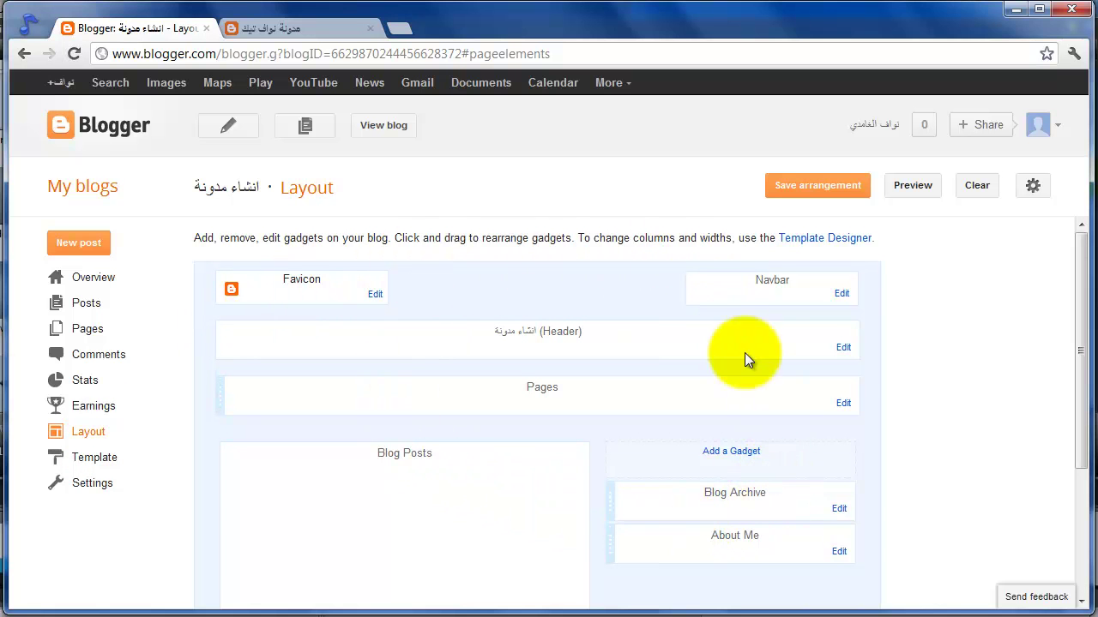
scroll(588, 510, "down", 3)
scroll(382, 464, "up", 1)
scroll(379, 463, "up", 1)
View the published nawaf-ws blog, decline its translation, and return to the Layout page
left_click(330, 28)
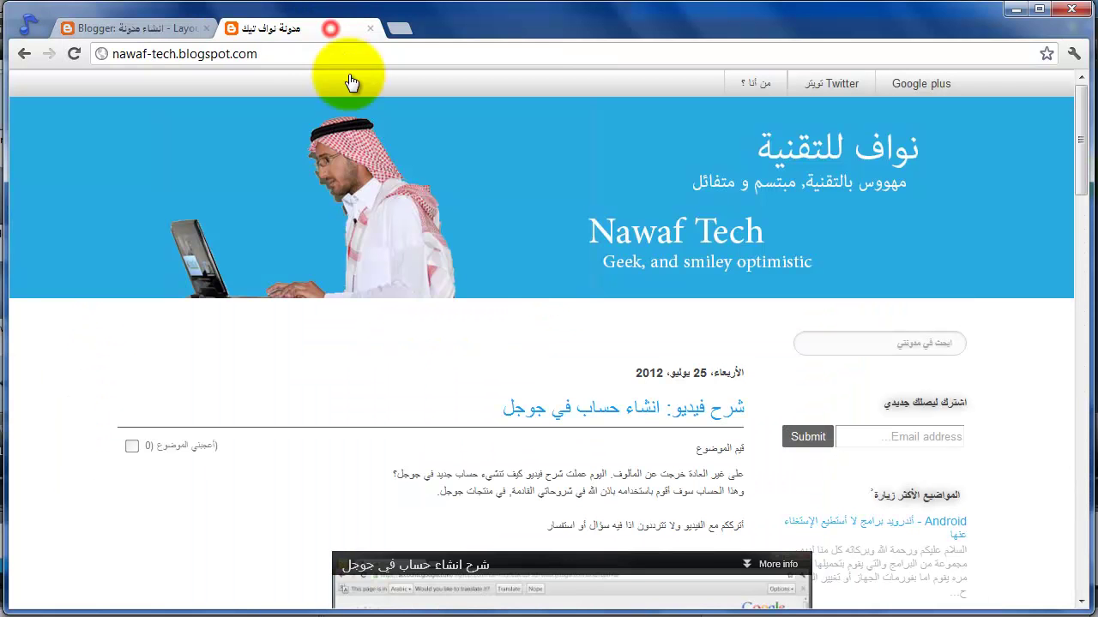
left_click(24, 55)
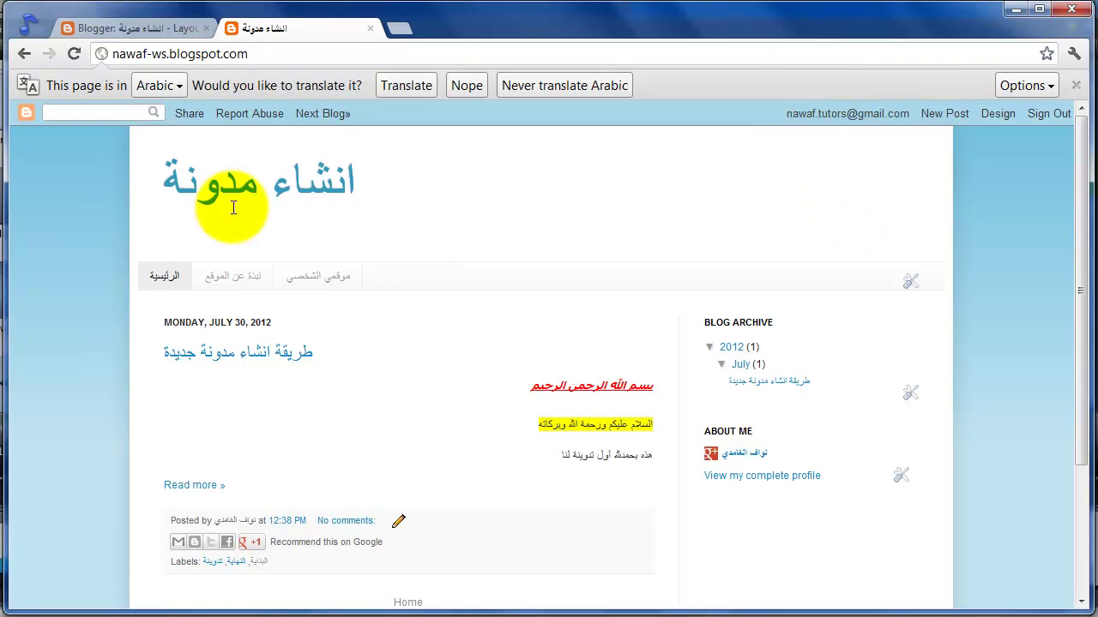
left_click(467, 85)
left_click(158, 28)
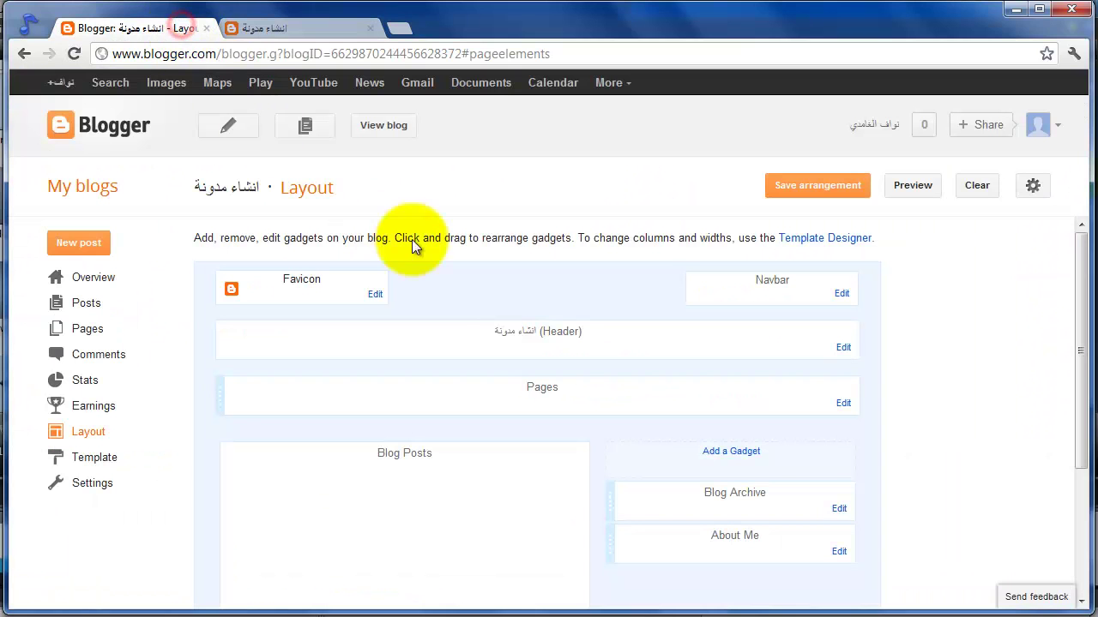
Open the blog's Template page and browse the available template designs
left_click(96, 458)
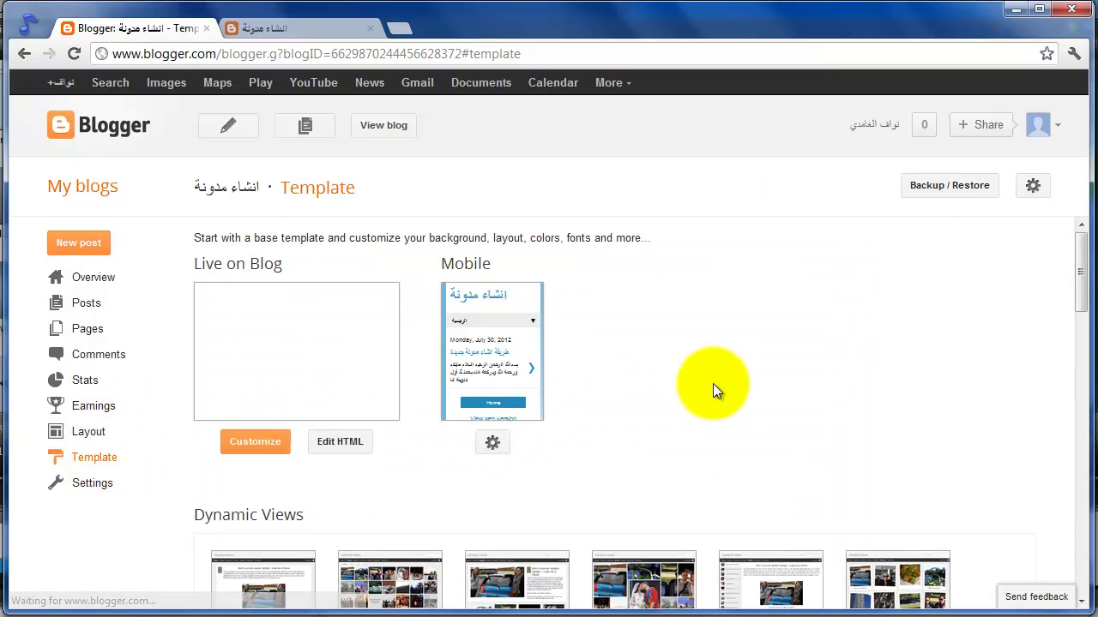
scroll(671, 370, "down", 1)
scroll(671, 370, "down", 7)
scroll(593, 463, "up", 8)
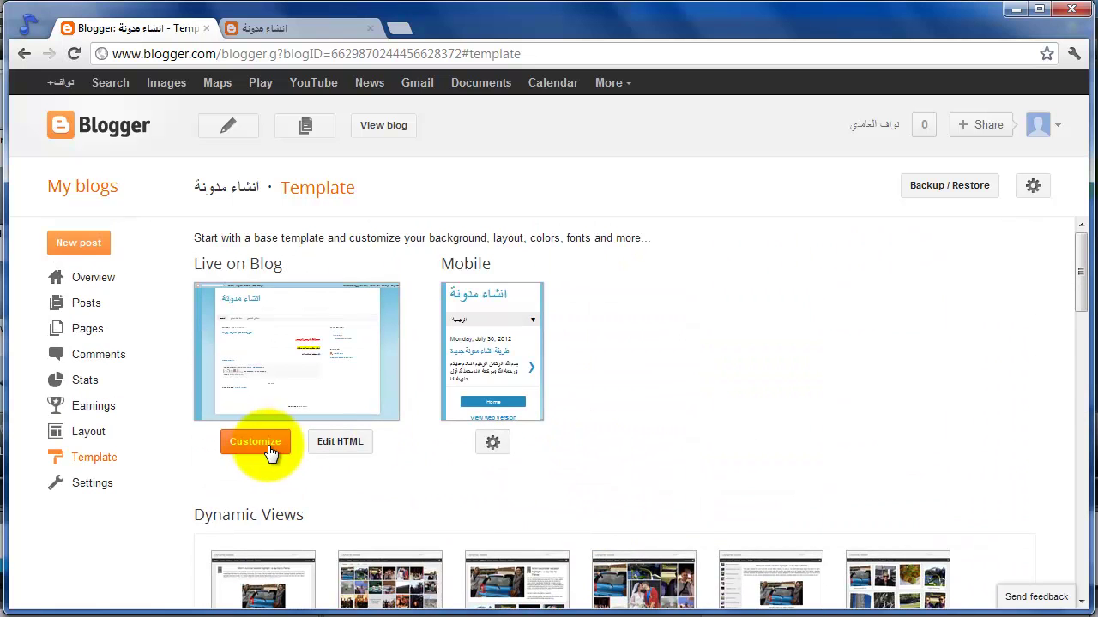
In the Basic settings, change the blog title to "مدونة", the owner's first name and "بلوجر", and save it
left_click(98, 483)
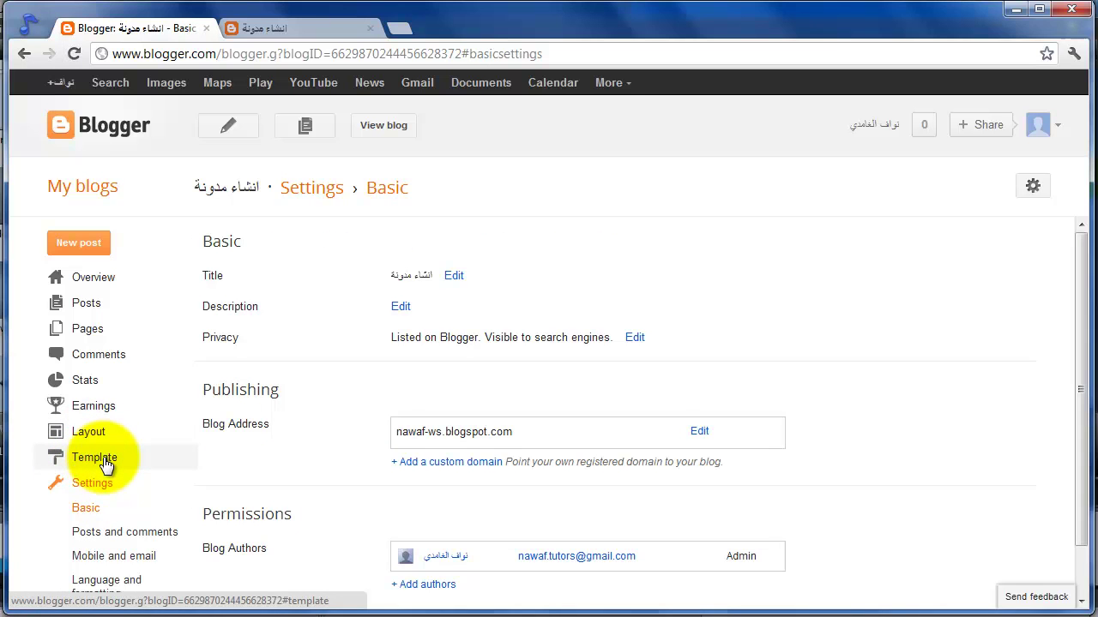
scroll(300, 460, "down", 1)
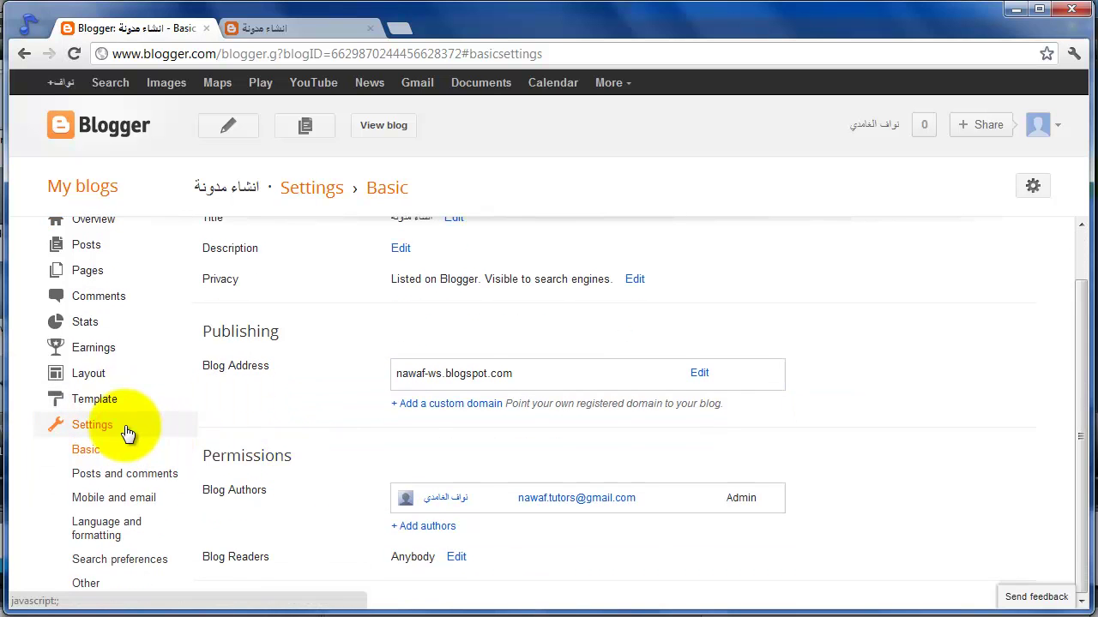
scroll(324, 443, "up", 1)
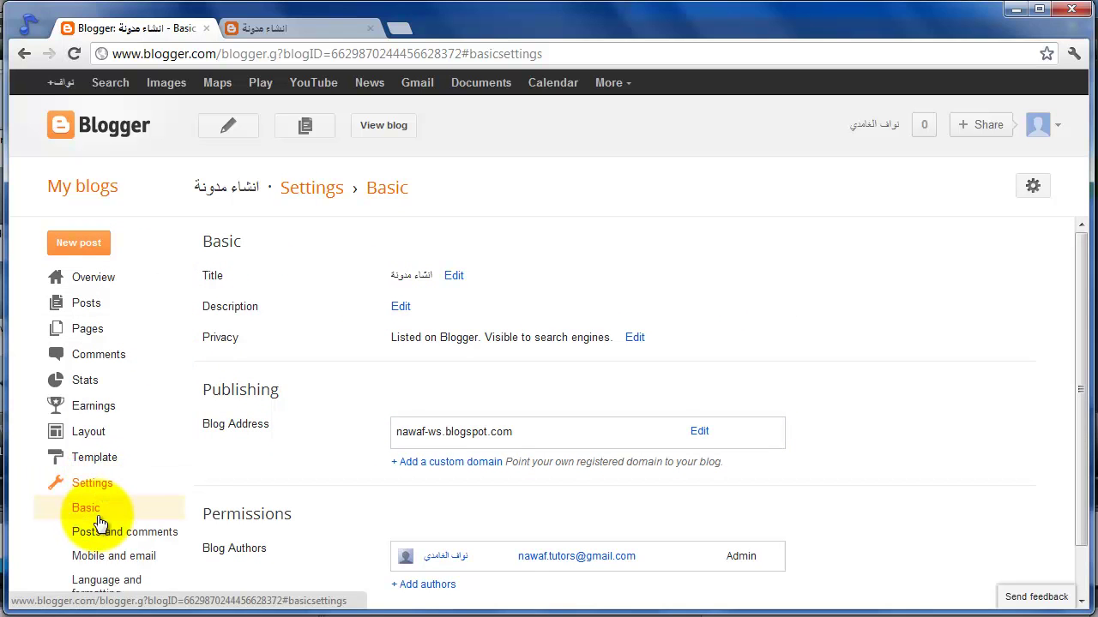
left_click(453, 276)
double_click(535, 283)
triple_click(536, 283)
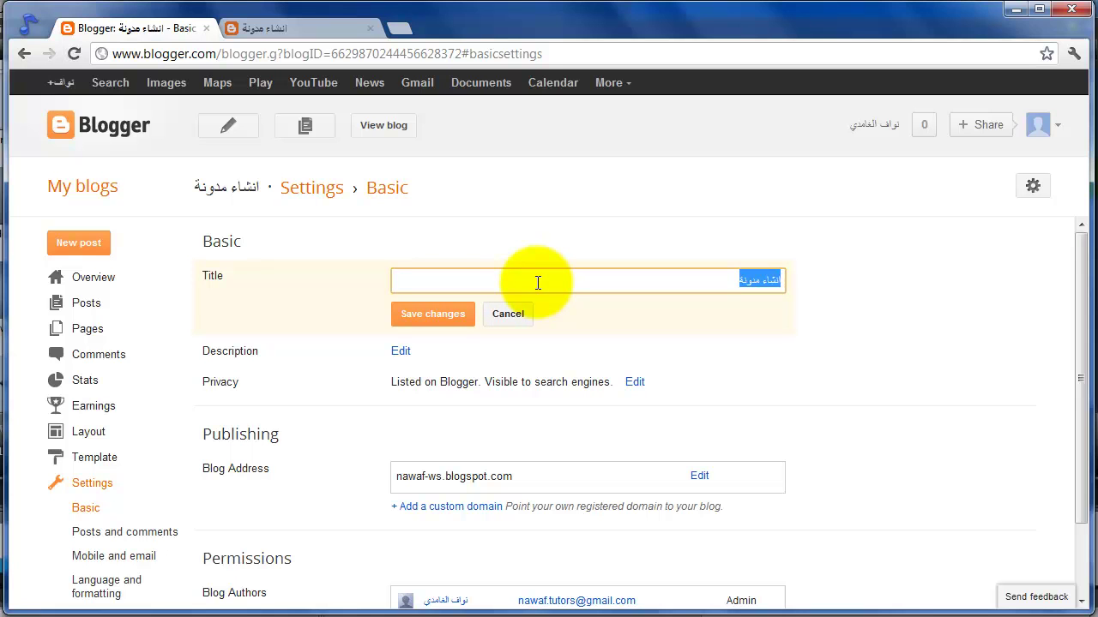
type("در")
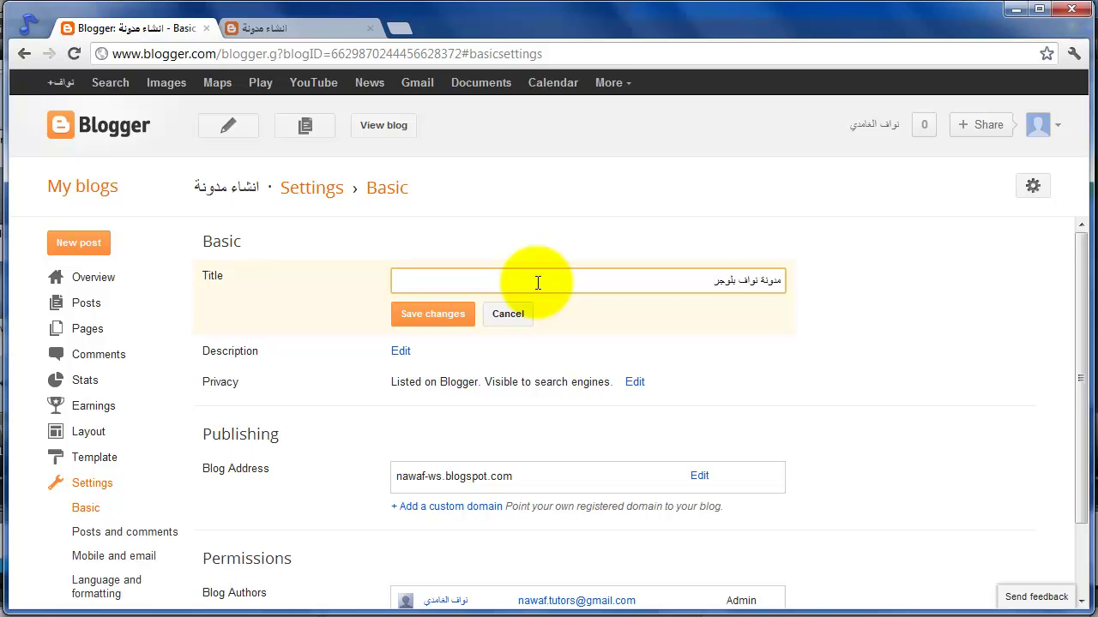
left_click(455, 314)
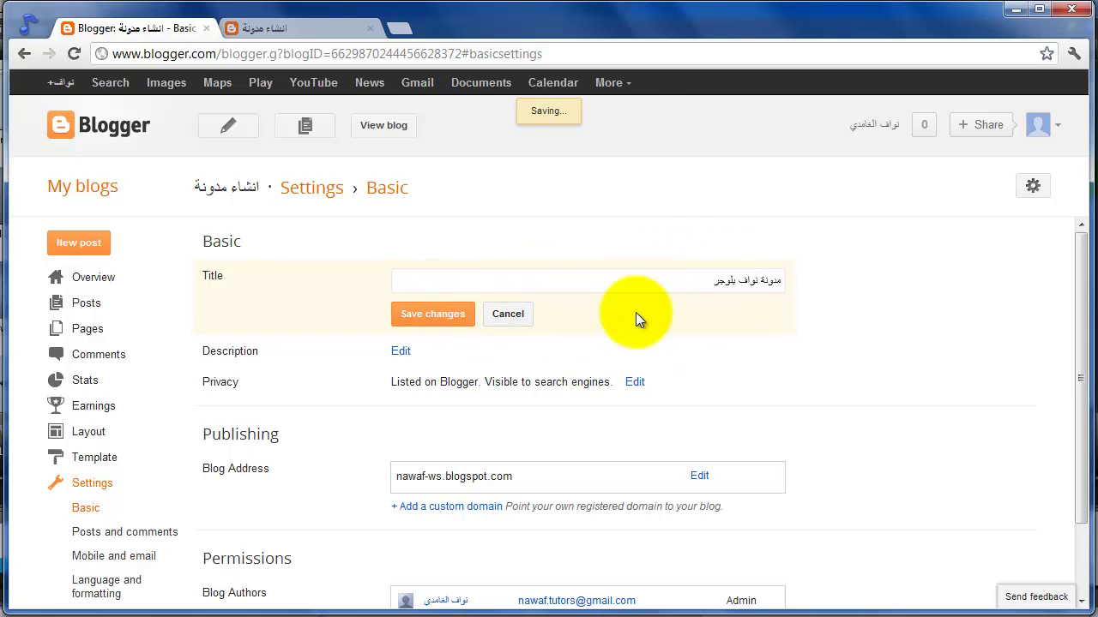
Reload the published blog to check its header title, and return to the Basic settings
left_click(306, 30)
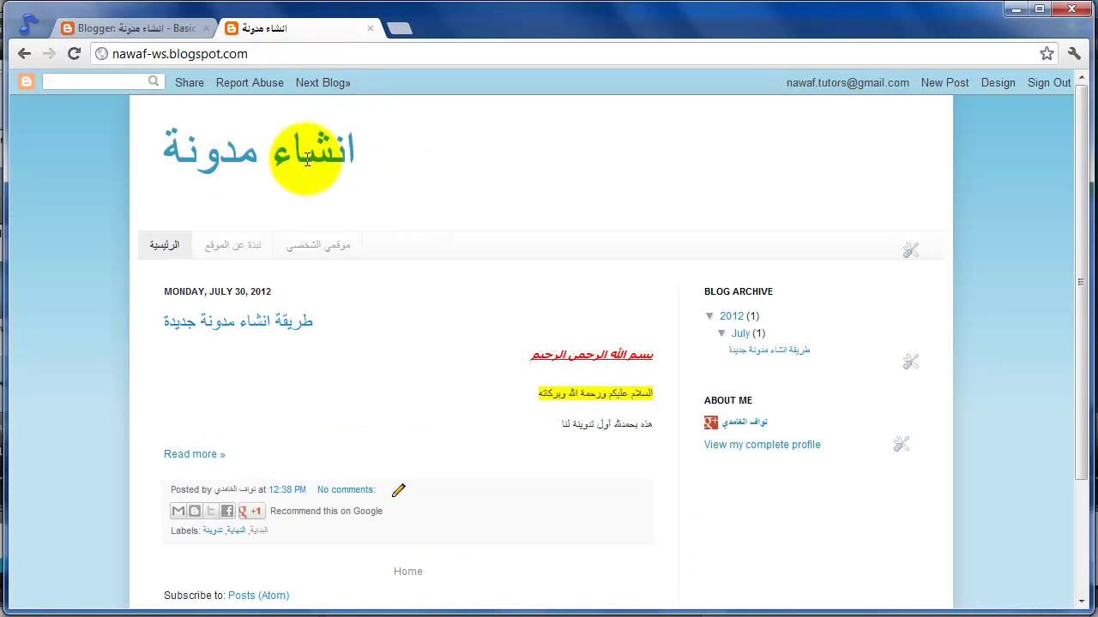
left_click(74, 54)
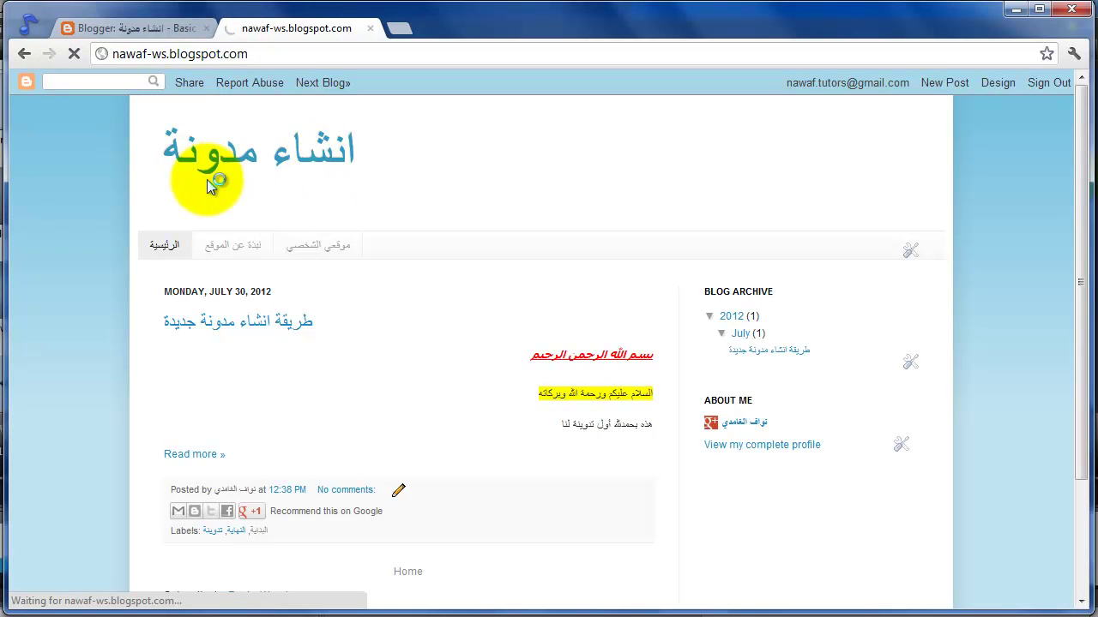
left_click(456, 86)
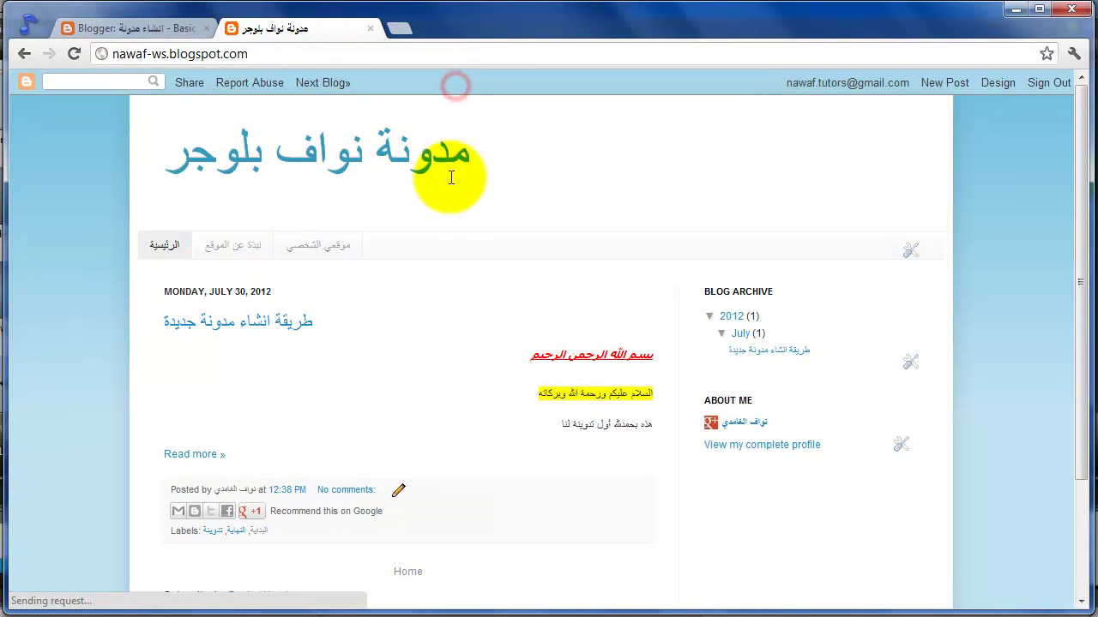
left_click(153, 29)
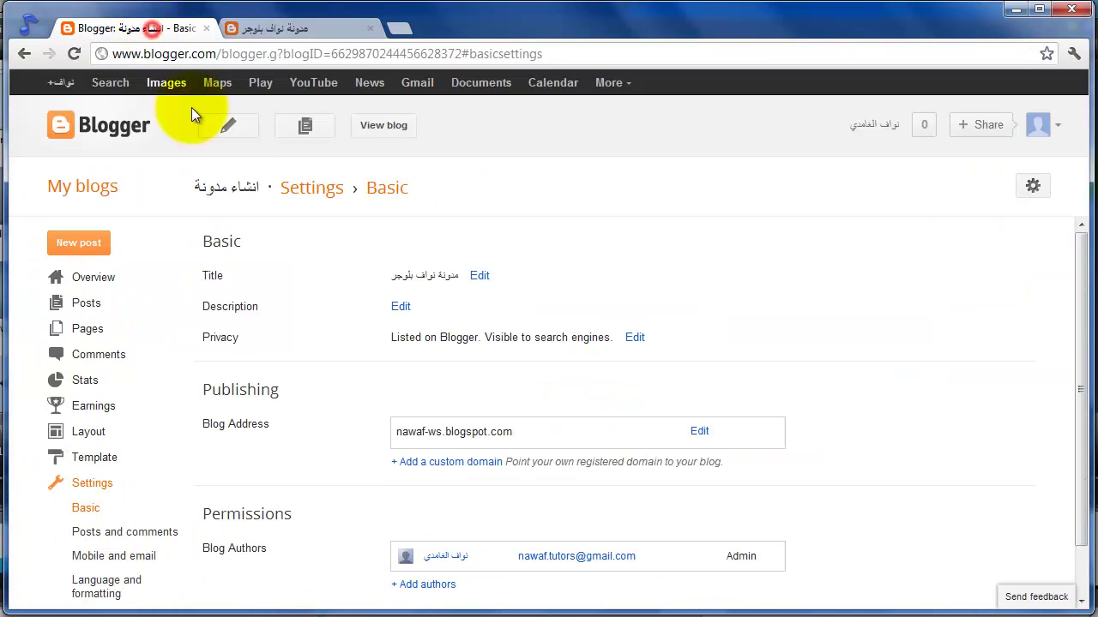
Set the blog description to "كل جديد عن بلوجر" and save it
left_click(398, 308)
left_click(471, 337)
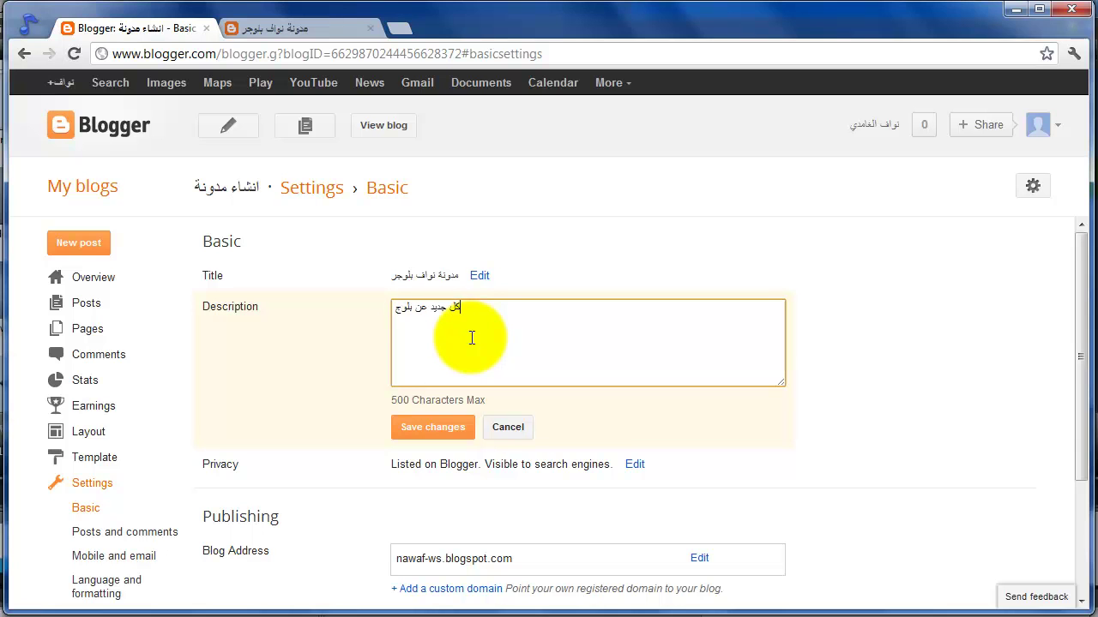
left_click(444, 426)
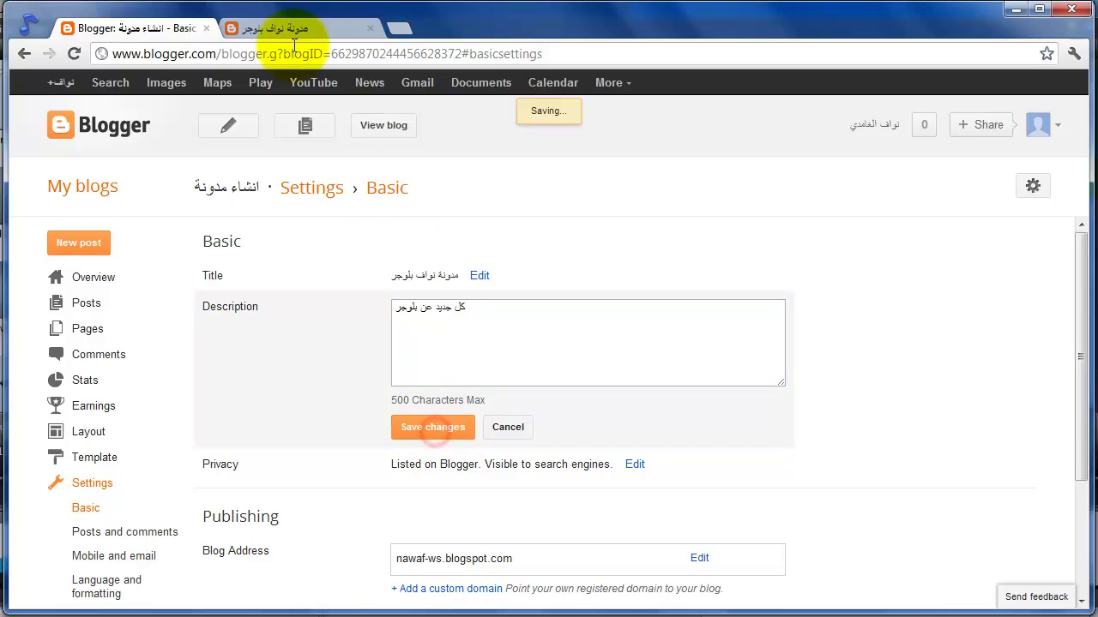
Reload the published blog to check the description under its title, and return to the Basic settings
left_click(301, 31)
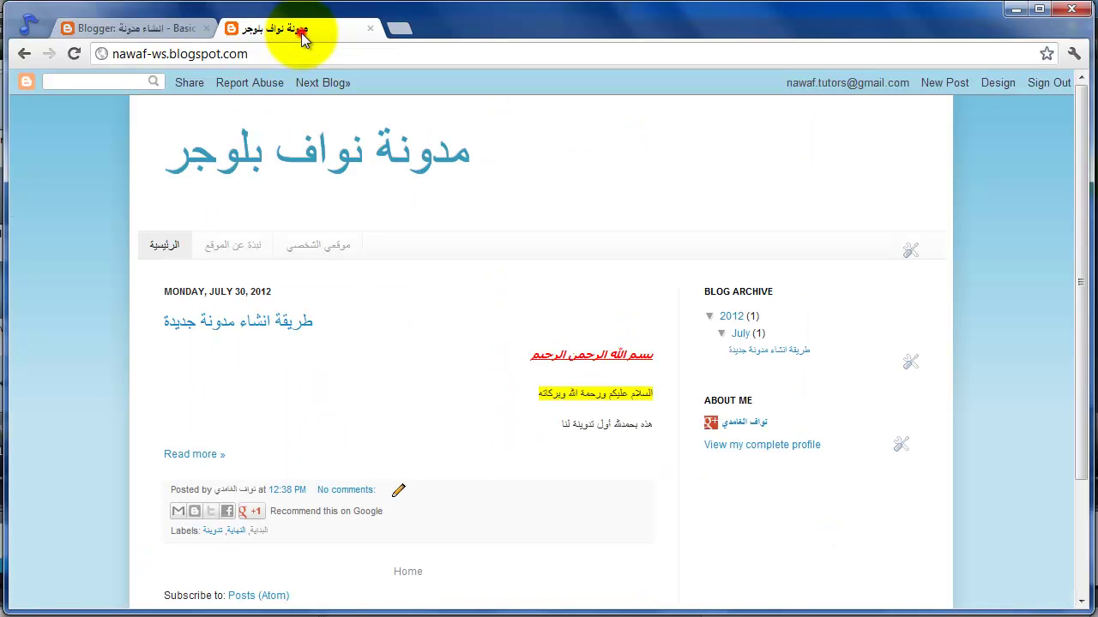
left_click(74, 54)
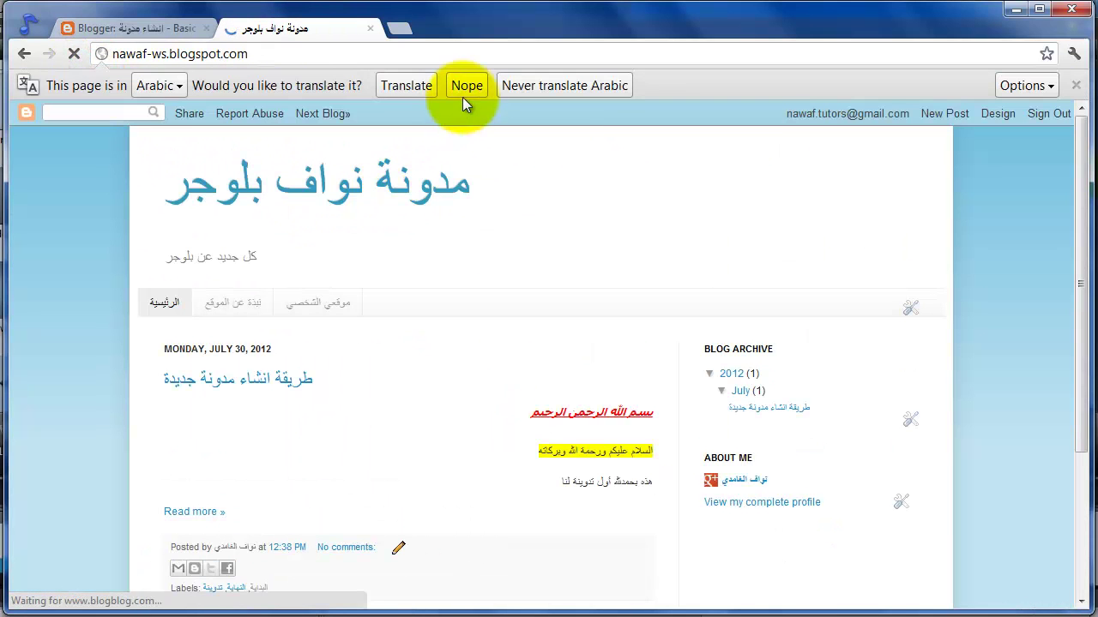
left_click(466, 83)
left_click_drag(255, 224, 163, 228)
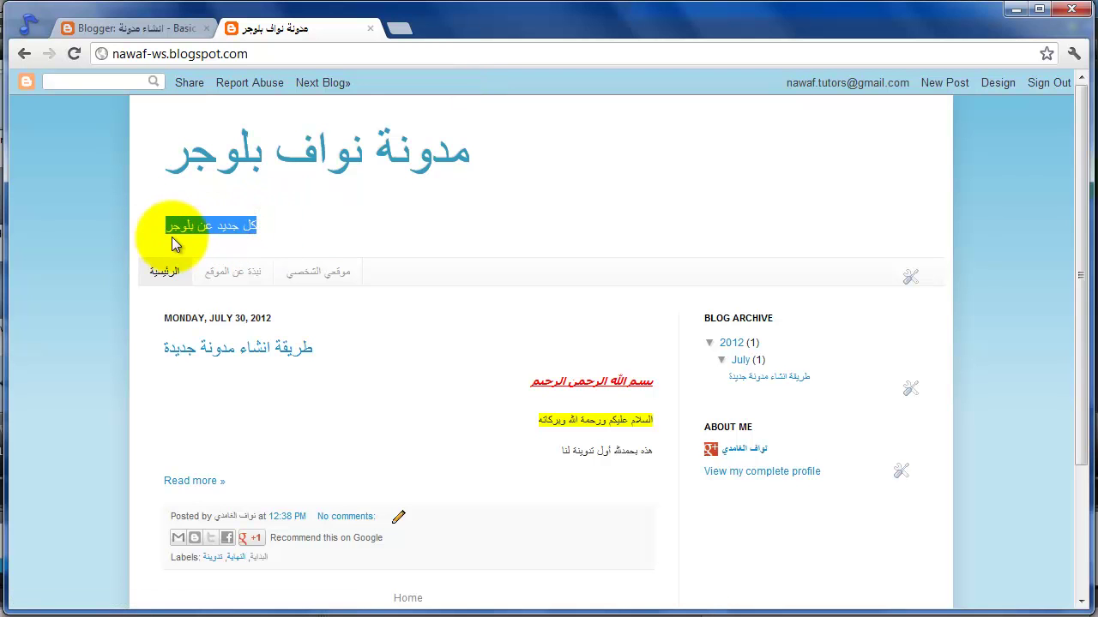
left_click(265, 221)
left_click(166, 29)
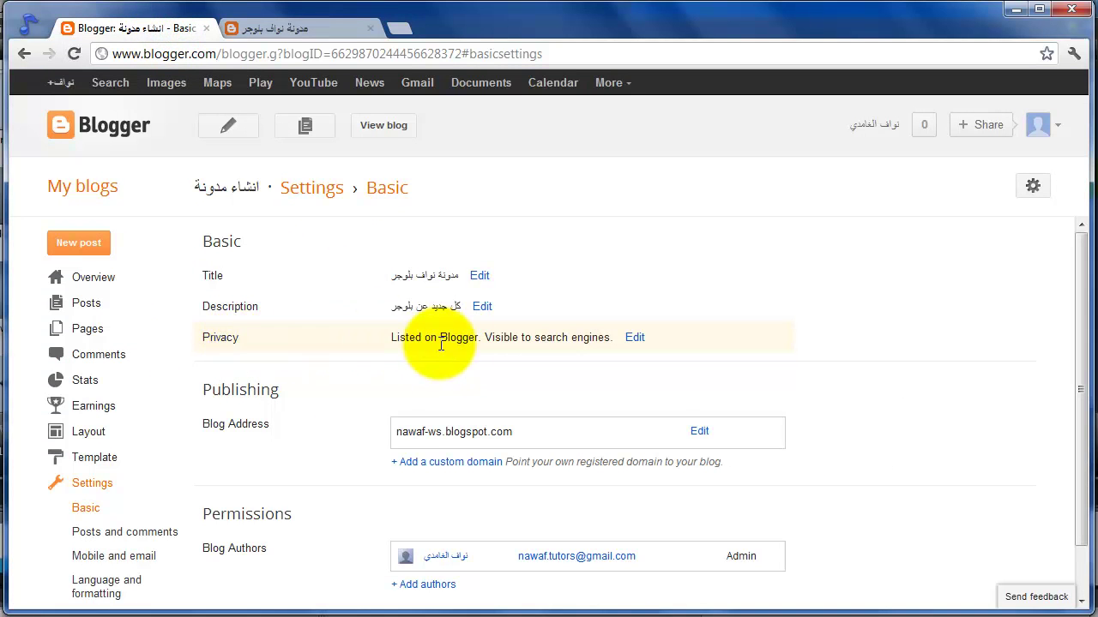
Examine the blog's Privacy setting for its listing and search engine visibility
scroll(580, 343, "down", 1)
left_click_drag(209, 288, 663, 282)
left_click(667, 283)
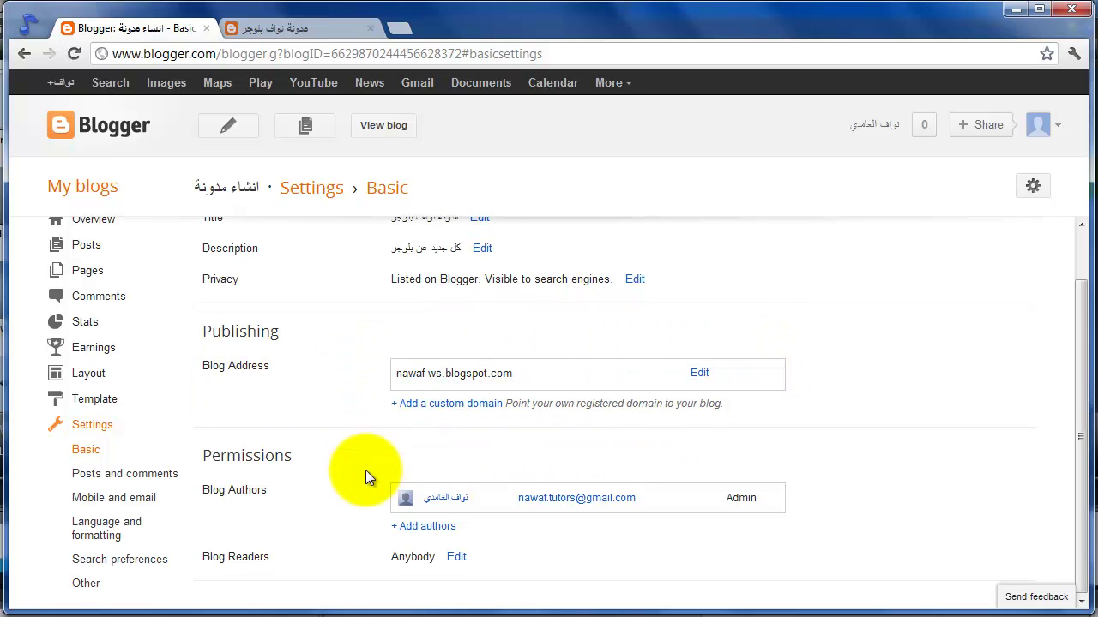
Examine the Permissions section of the Basic settings, covering the Blog Authors and Blog Readers entries
left_click_drag(202, 455, 292, 456)
left_click(288, 486)
left_click_drag(203, 489, 308, 521)
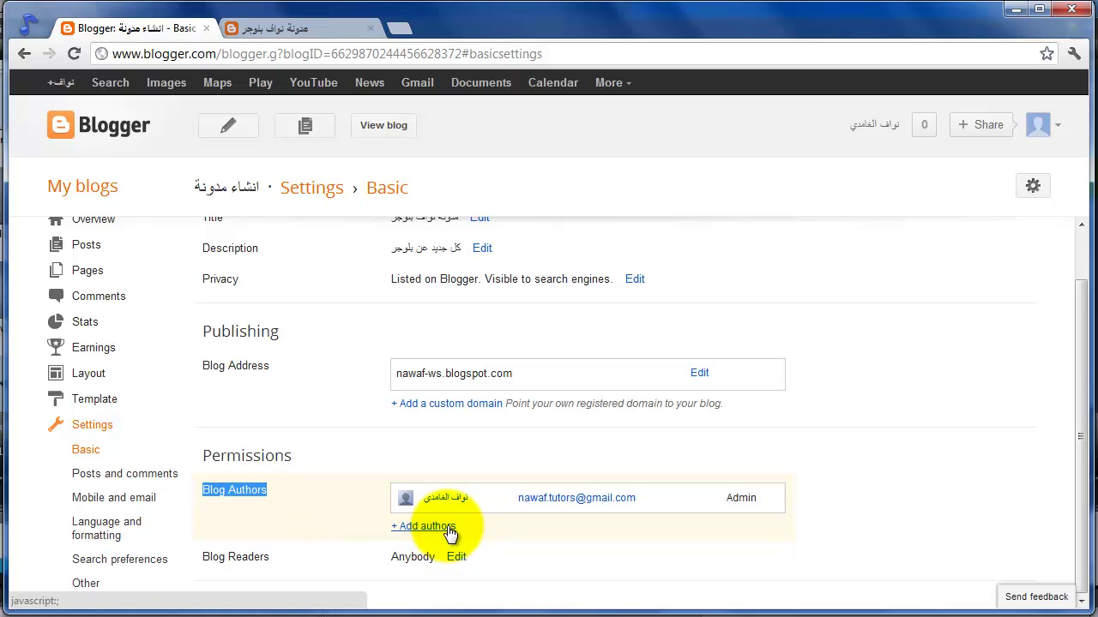
left_click_drag(203, 557, 477, 559)
left_click(495, 564)
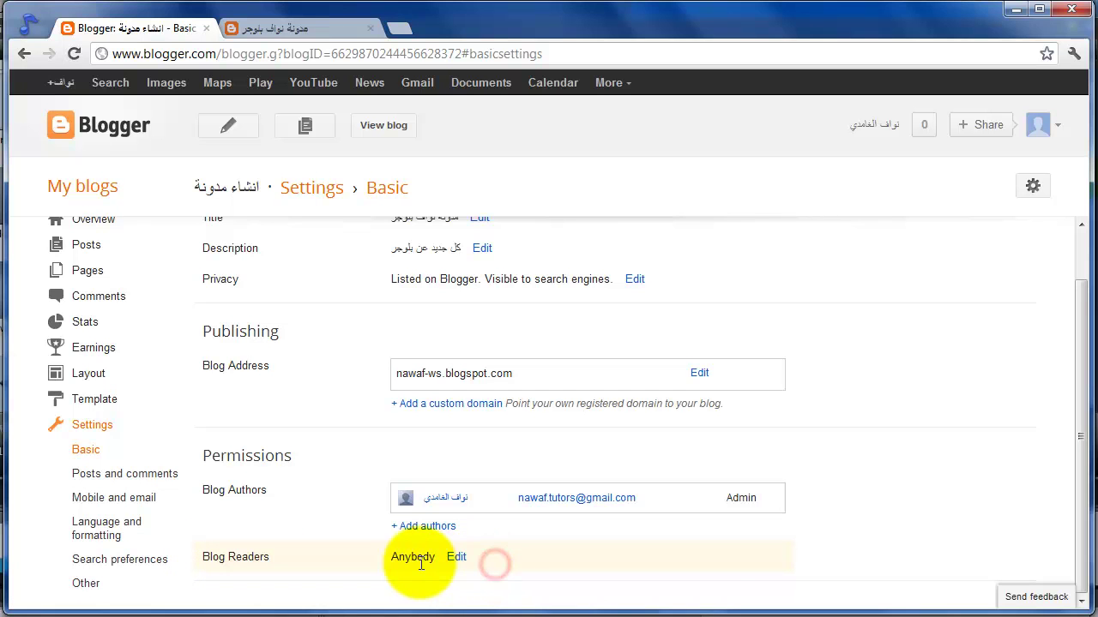
left_click_drag(392, 559, 435, 559)
left_click(490, 566)
Review the Blog Readers restriction options, choose Anybody, and save the setting
left_click(457, 558)
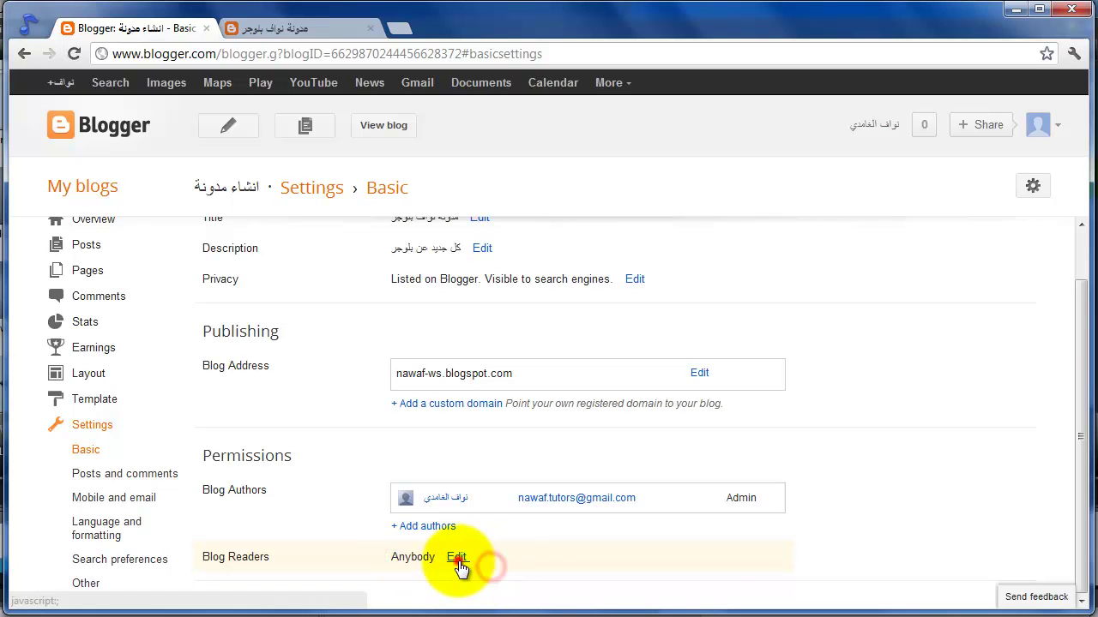
scroll(454, 562, "down", 2)
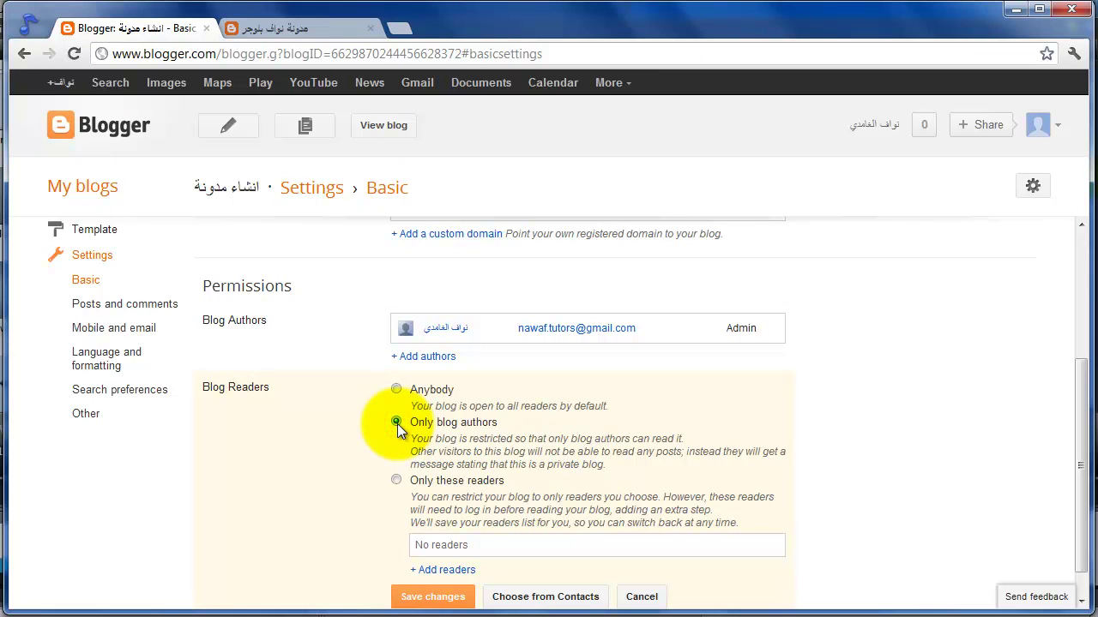
left_click(395, 480)
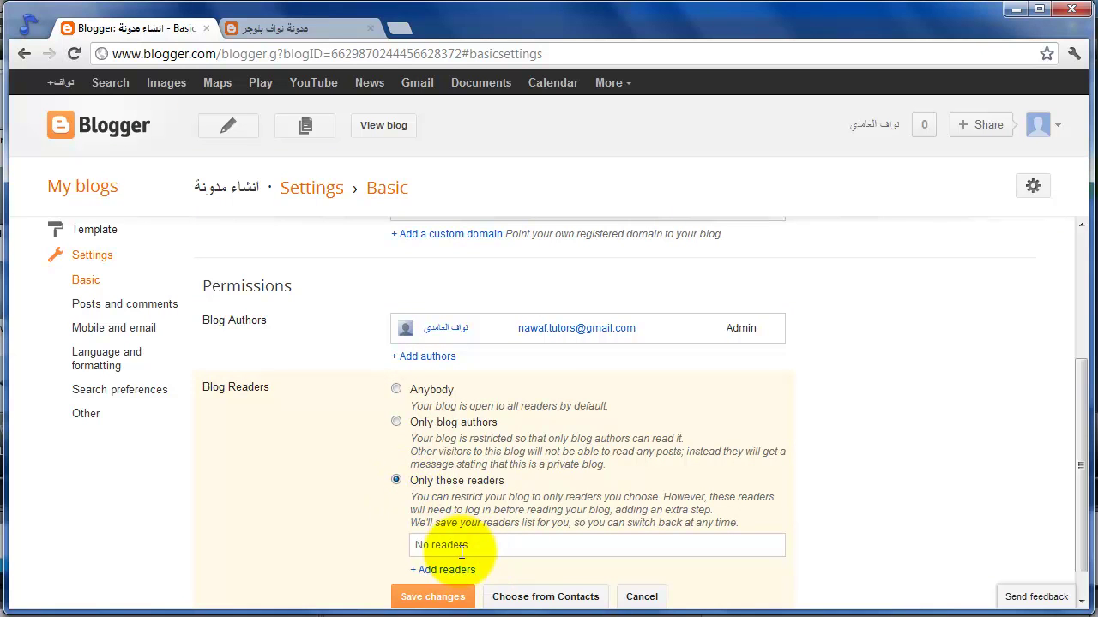
left_click(398, 391)
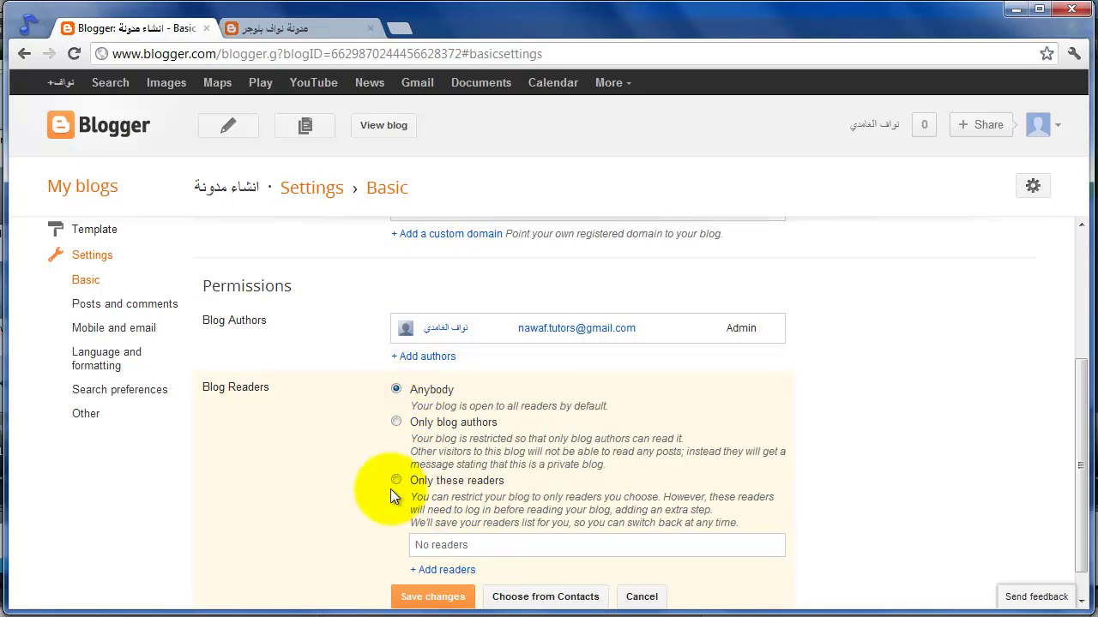
scroll(350, 501, "down", 1)
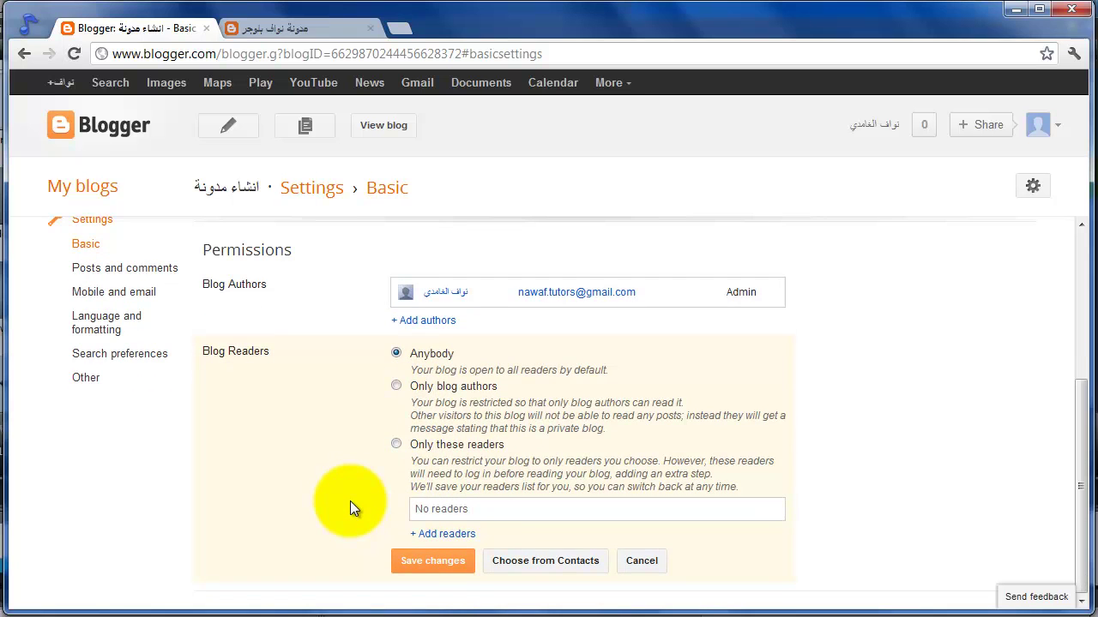
left_click(447, 567)
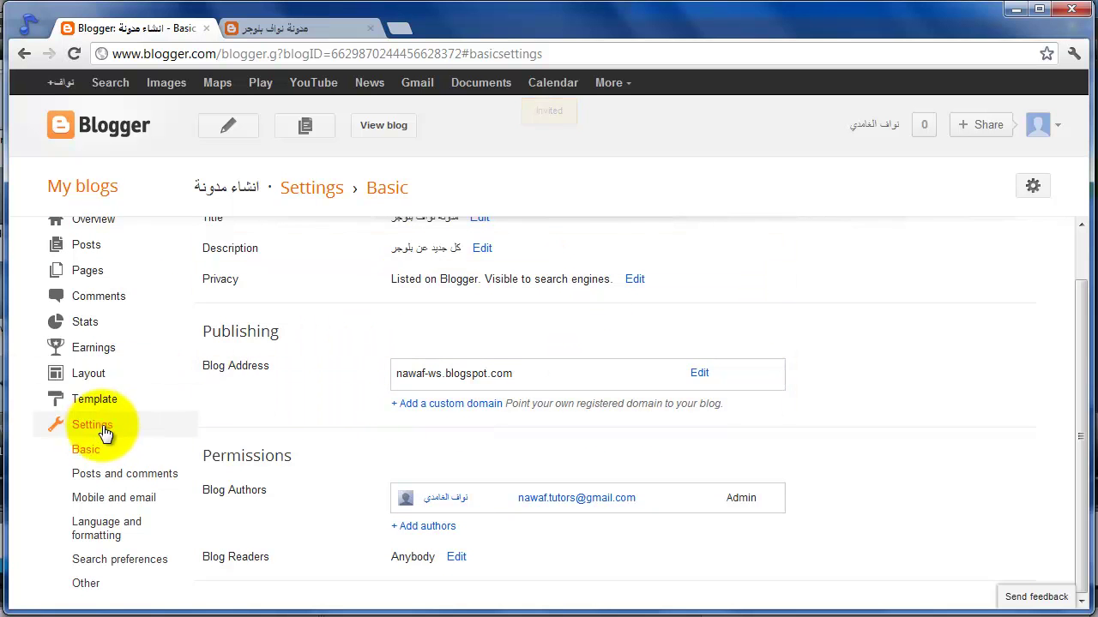
Open the Posts and comments settings, check the posts on the published blog's main page, and return to the settings
left_click(135, 481)
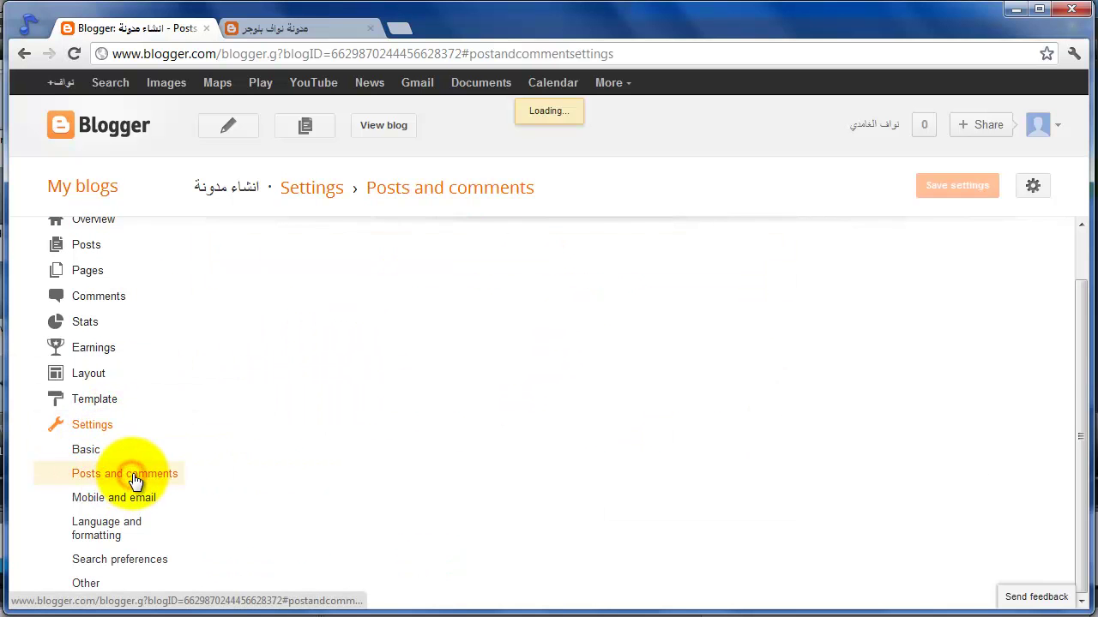
scroll(617, 379, "up", 1)
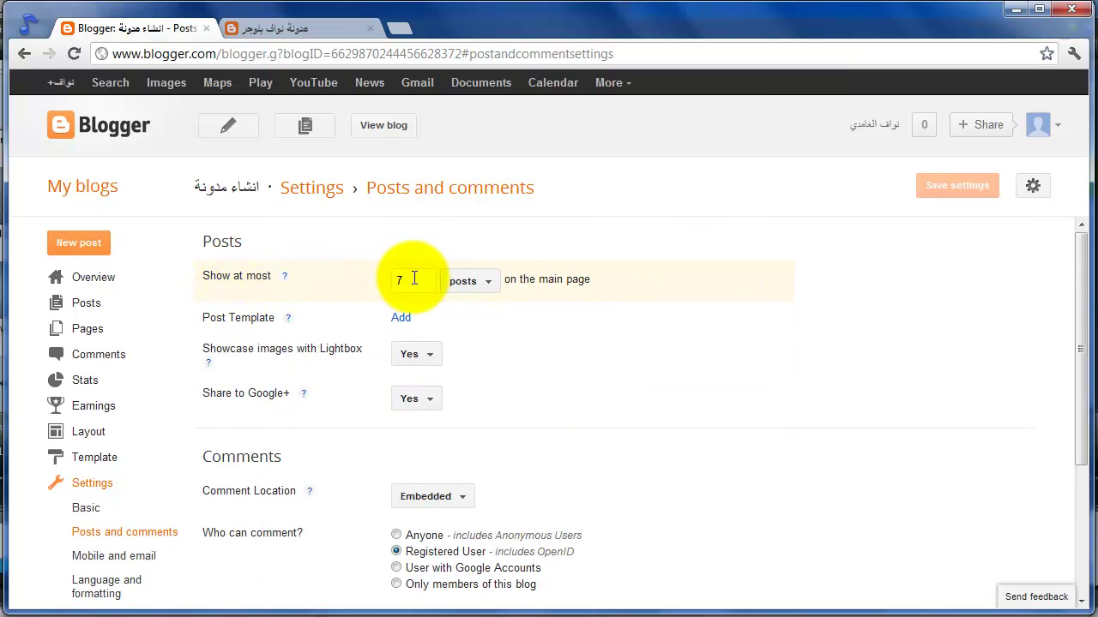
left_click(320, 38)
scroll(364, 385, "down", 2)
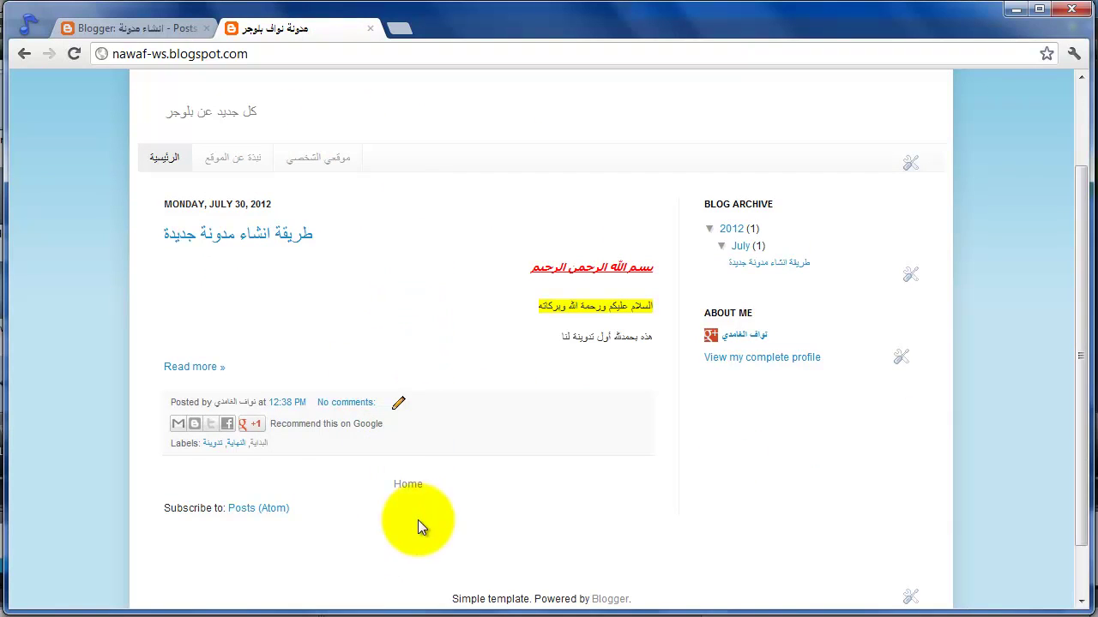
left_click(175, 30)
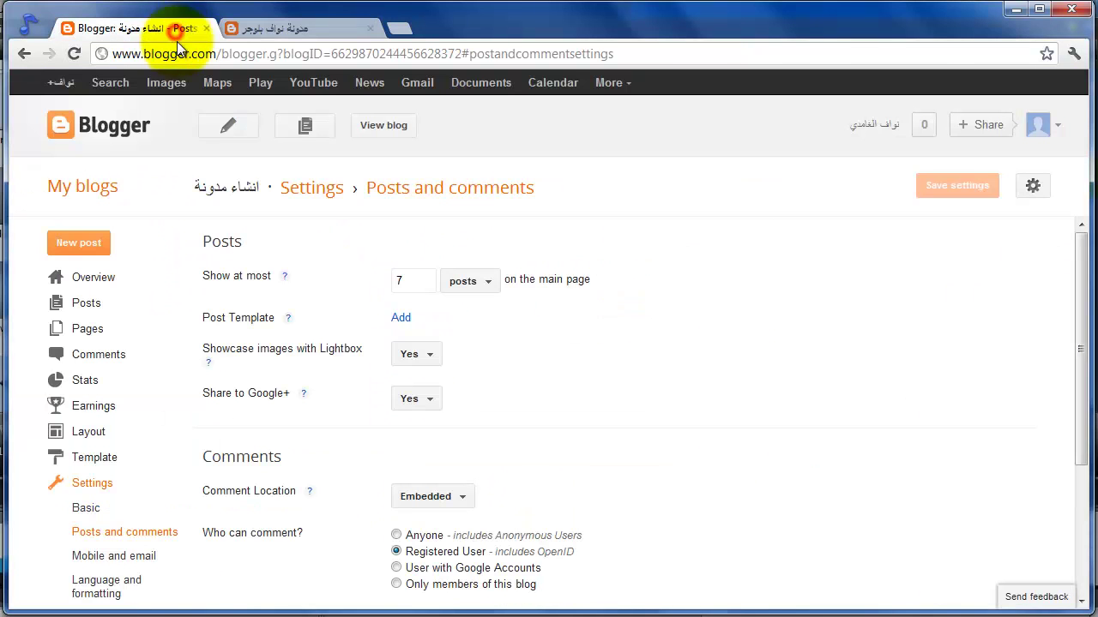
Set the main page to show at most 5 posts, keeping posts as the unit
left_click(424, 281)
double_click(425, 281)
type("5")
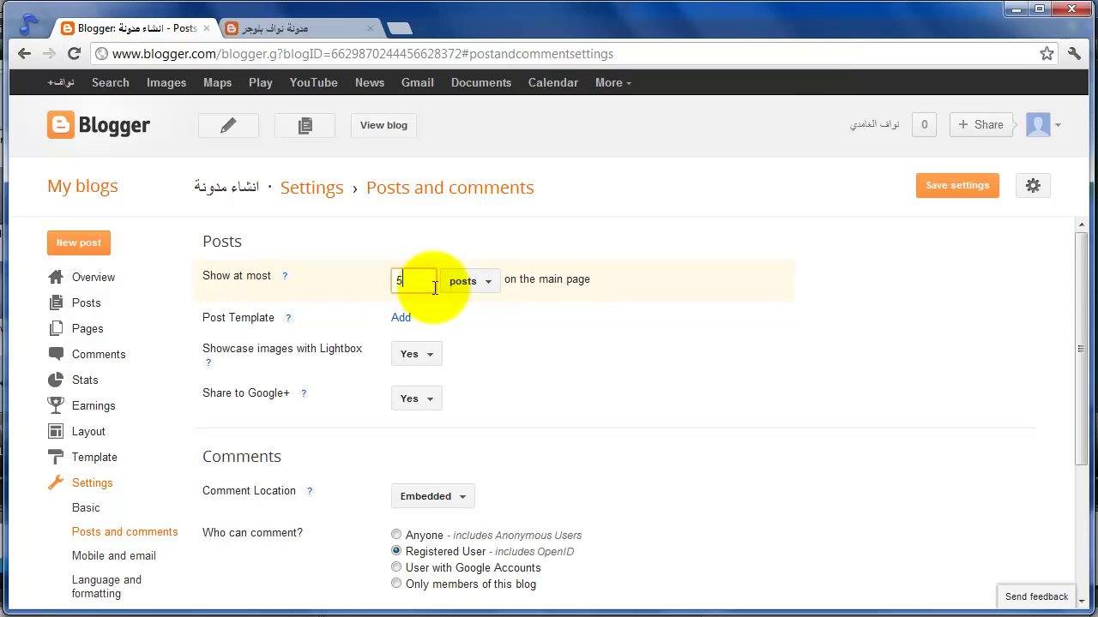
left_click(490, 285)
left_click(490, 283)
left_click(489, 281)
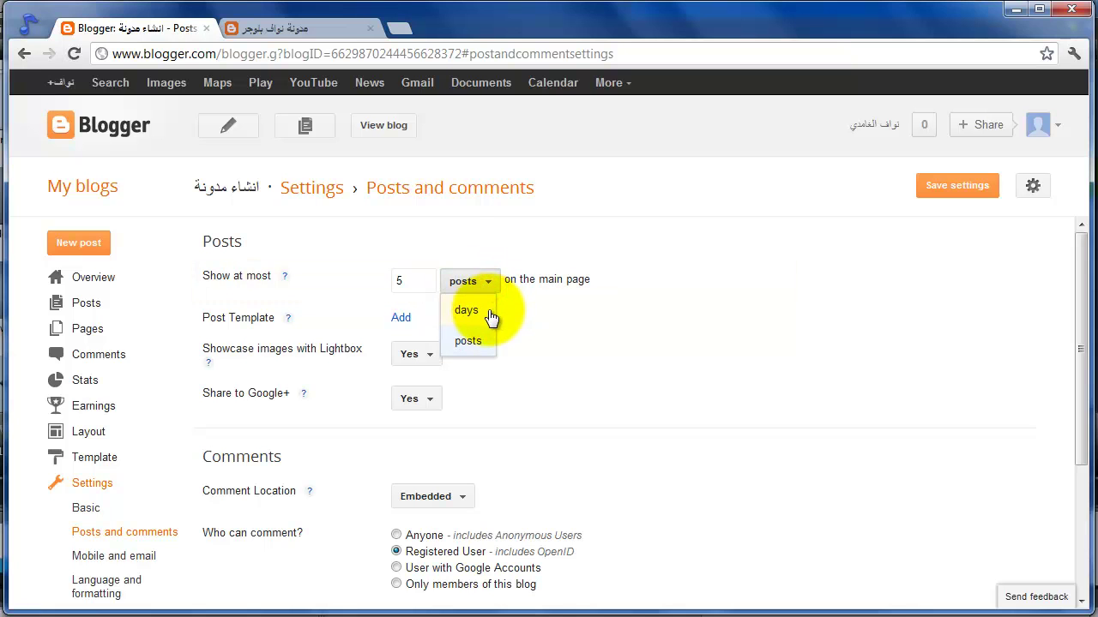
left_click(510, 314)
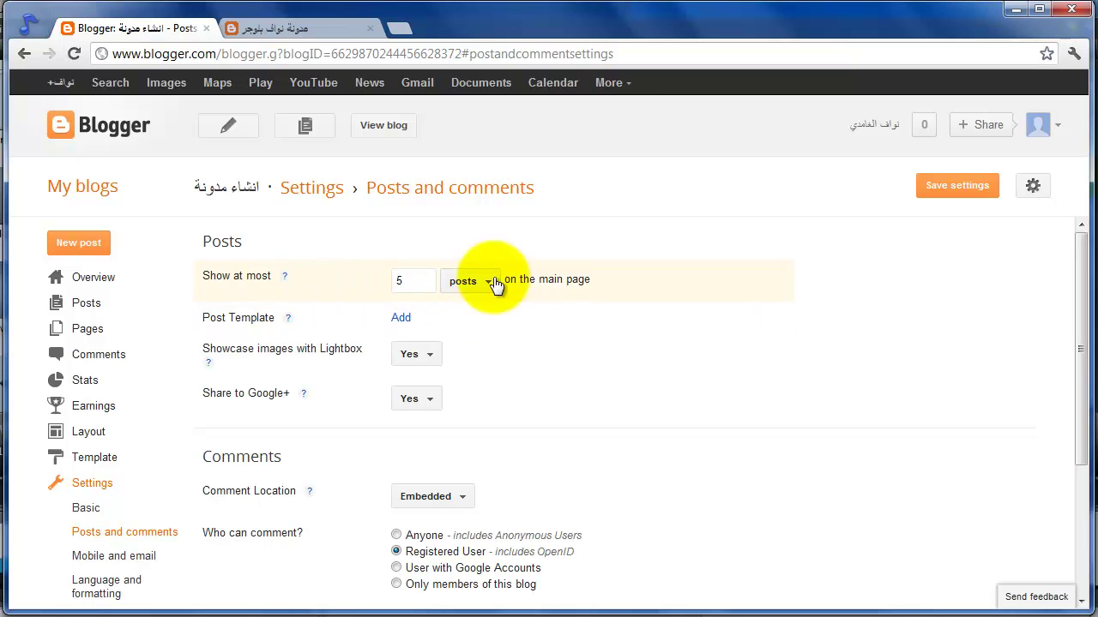
left_click_drag(507, 279, 608, 314)
left_click(605, 315)
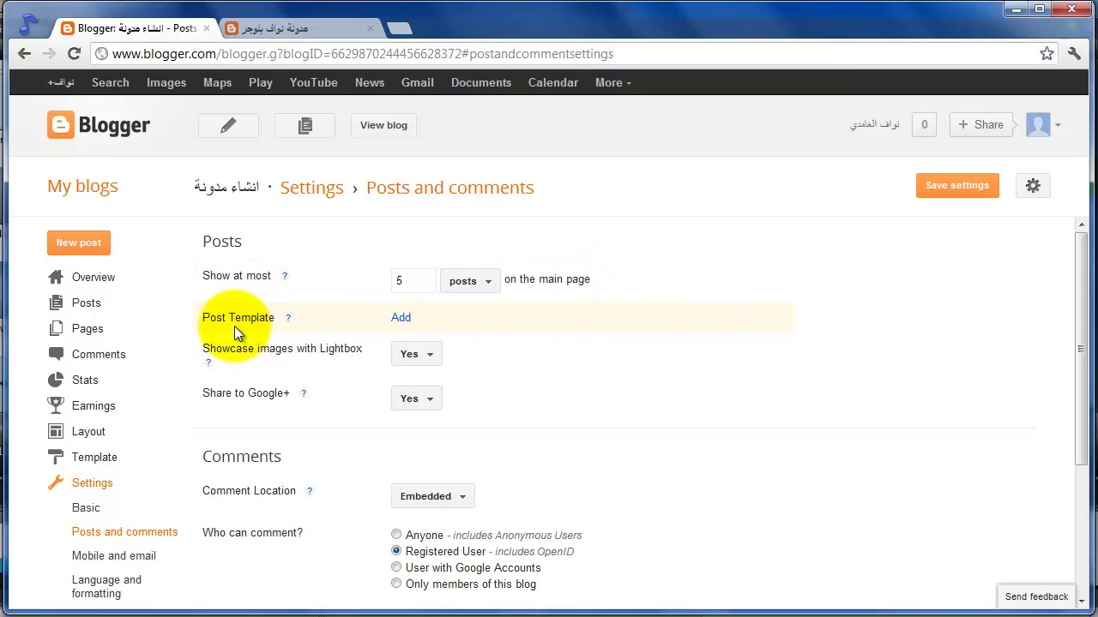
Open an empty post template for editing and remove it again
left_click(400, 319)
left_click(442, 352)
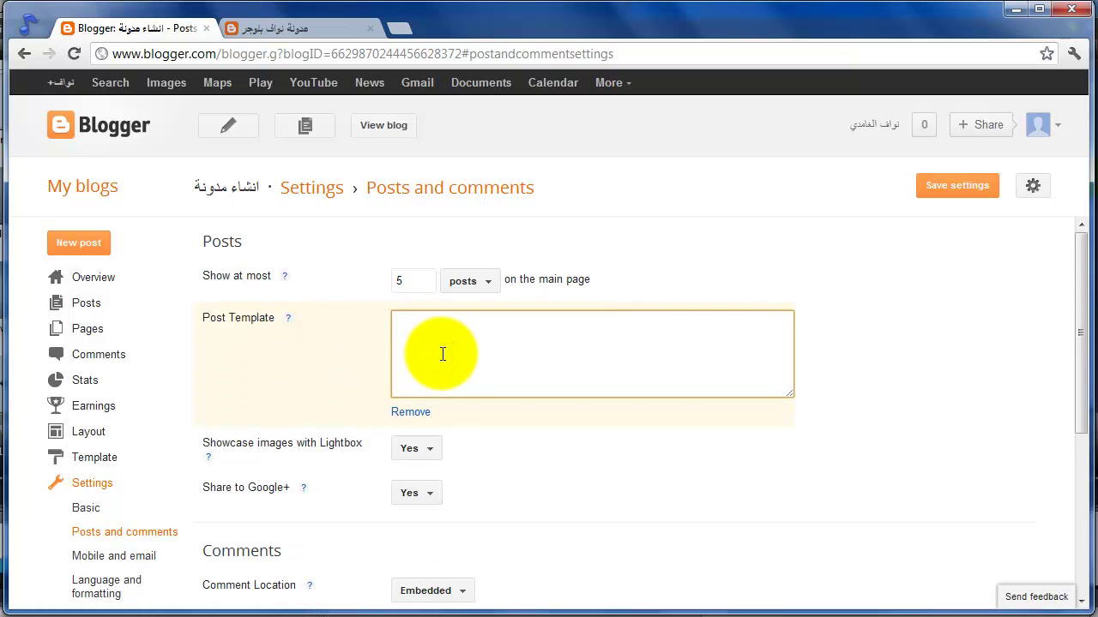
left_click(422, 411)
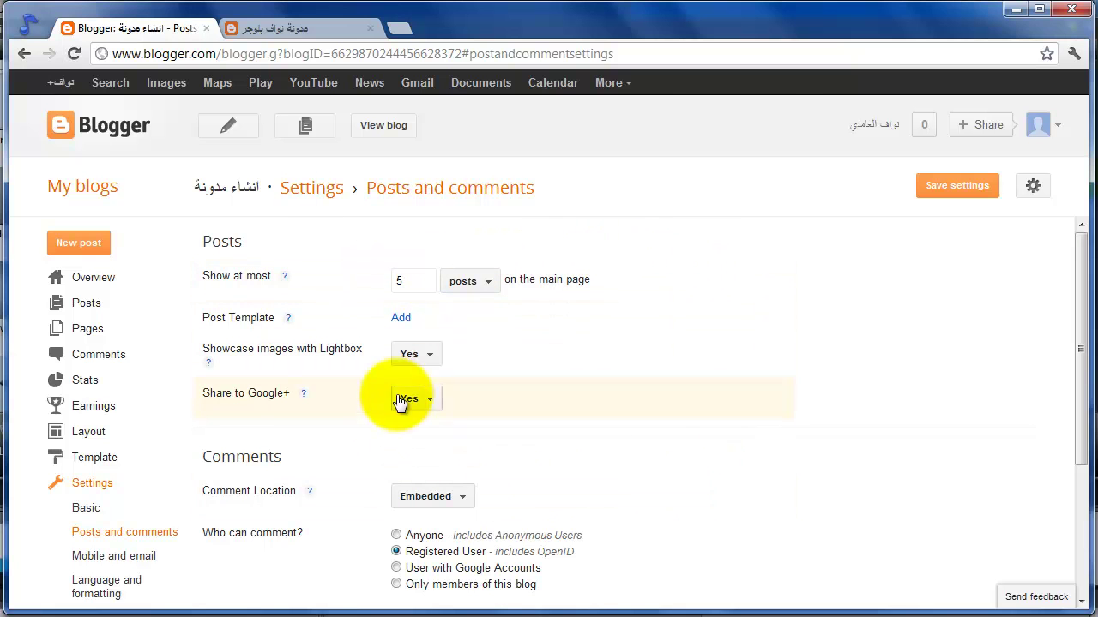
Set Showcase images with Lightbox to No and choose Yes for Share to Google+
left_click(435, 364)
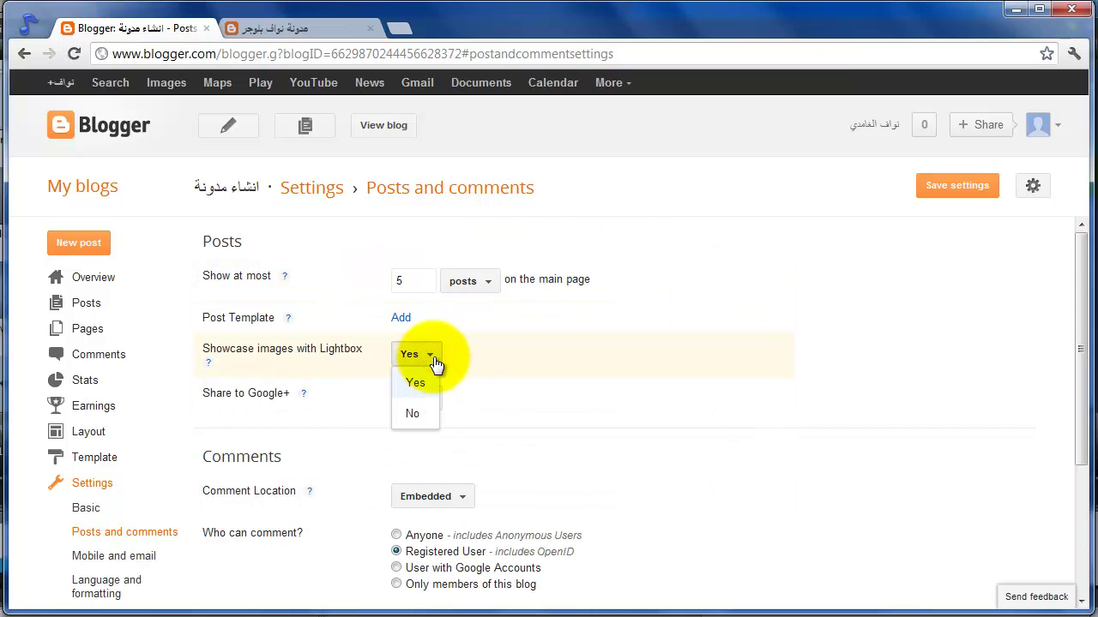
left_click(413, 413)
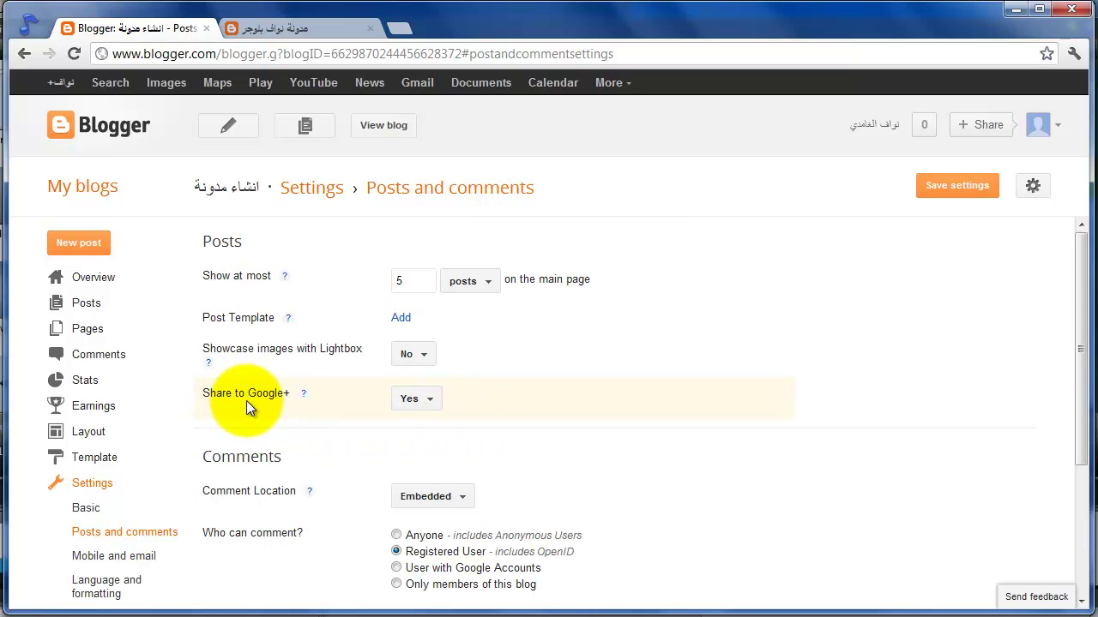
left_click(413, 409)
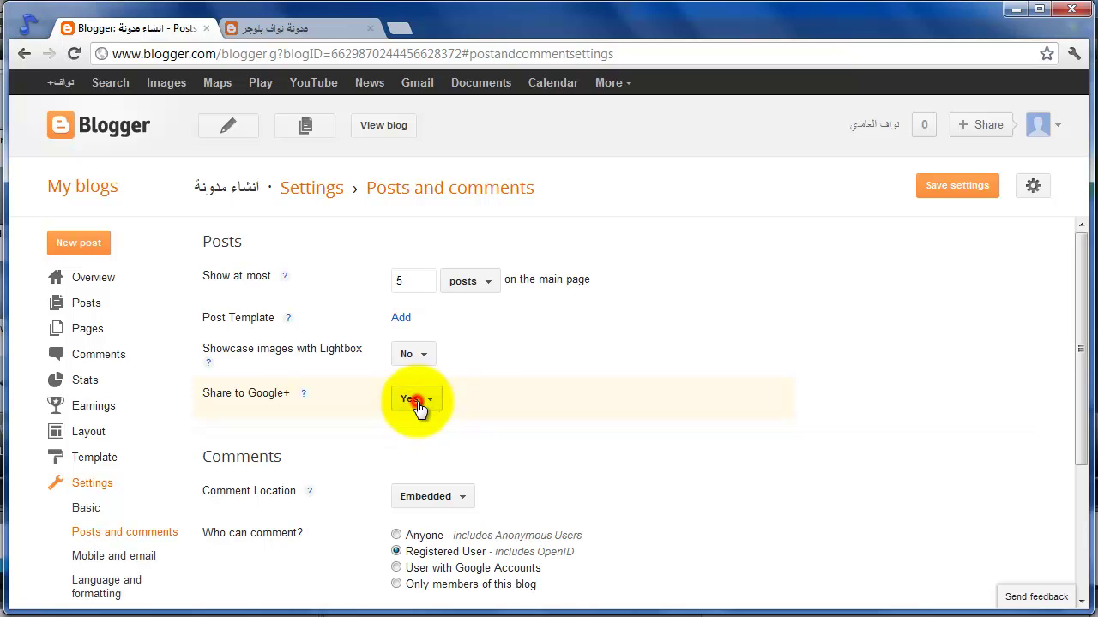
left_click(415, 426)
Open the post on the published blog to view its embedded comment form, and return to the comment settings
scroll(520, 415, "down", 1)
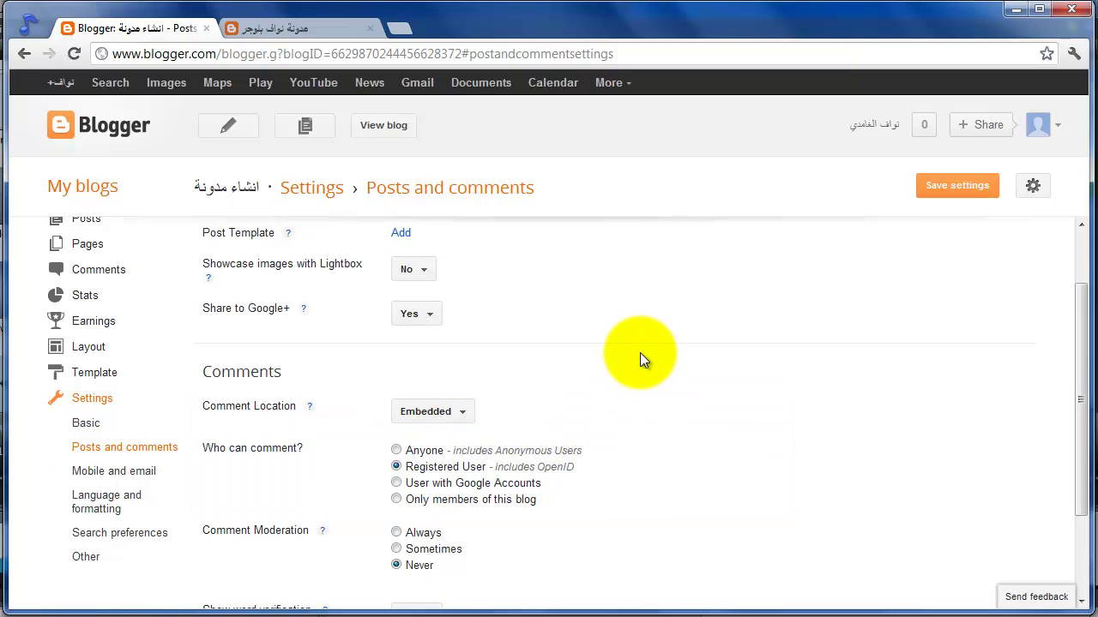
scroll(636, 394, "down", 1)
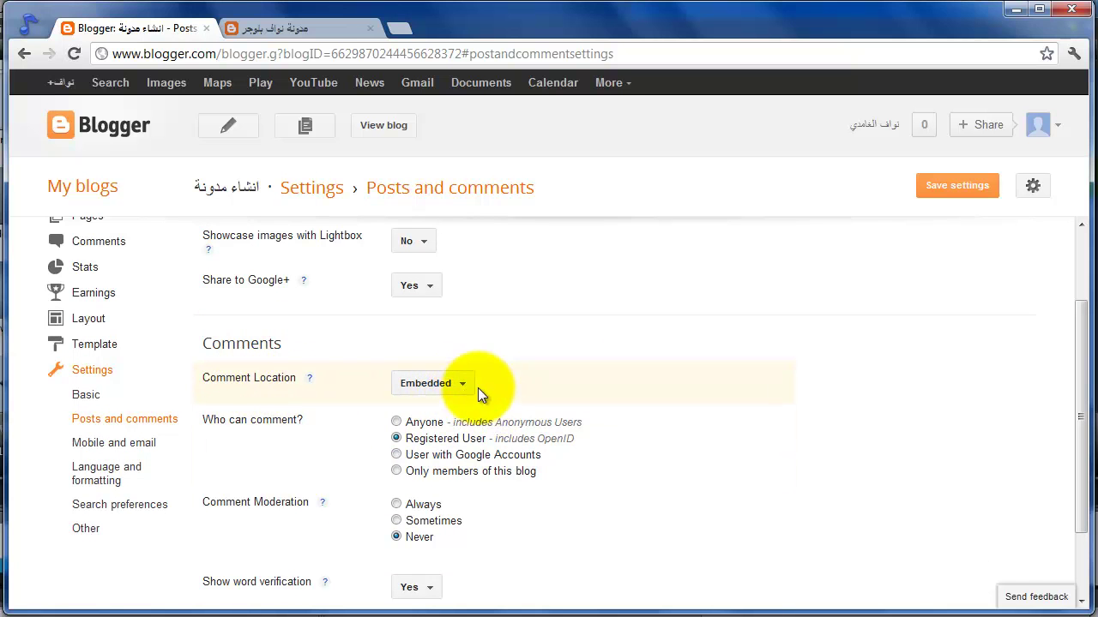
left_click(317, 36)
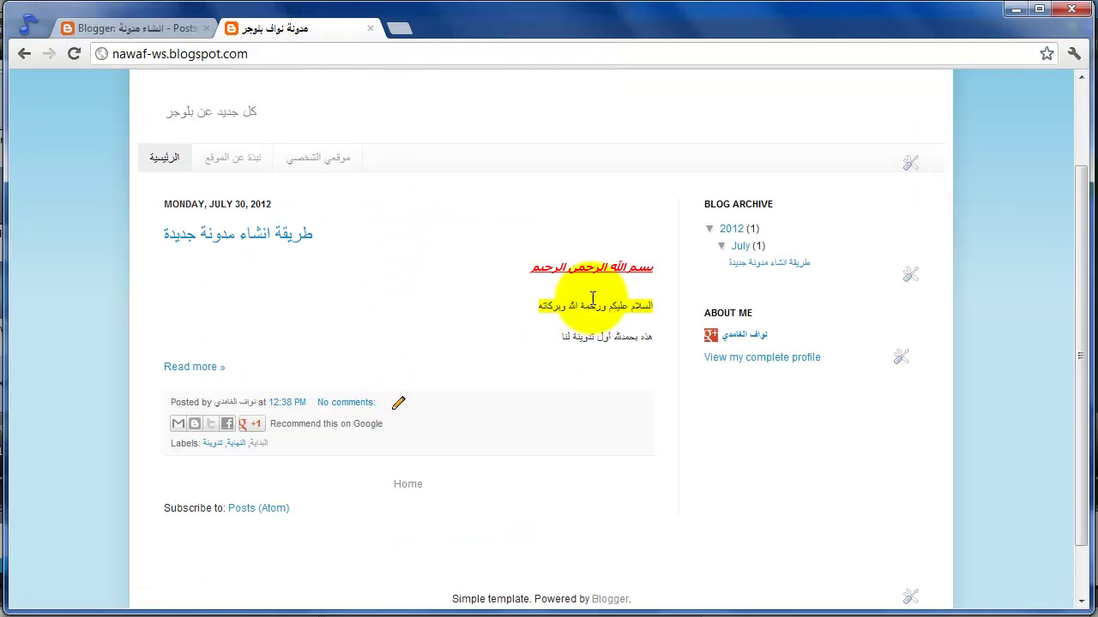
left_click(287, 234)
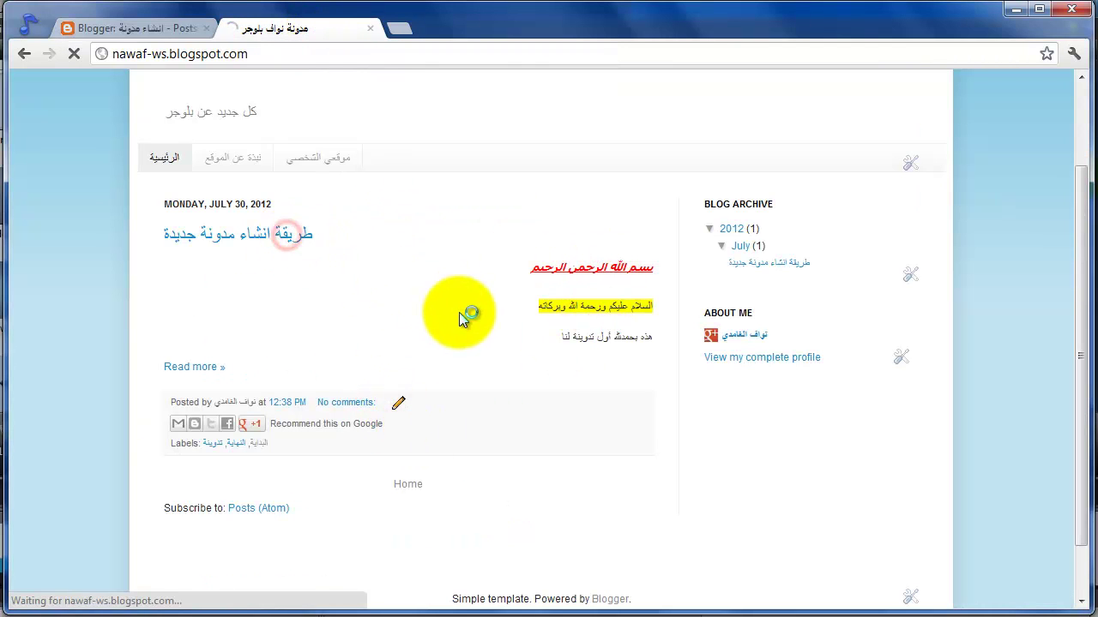
scroll(390, 371, "down", 2)
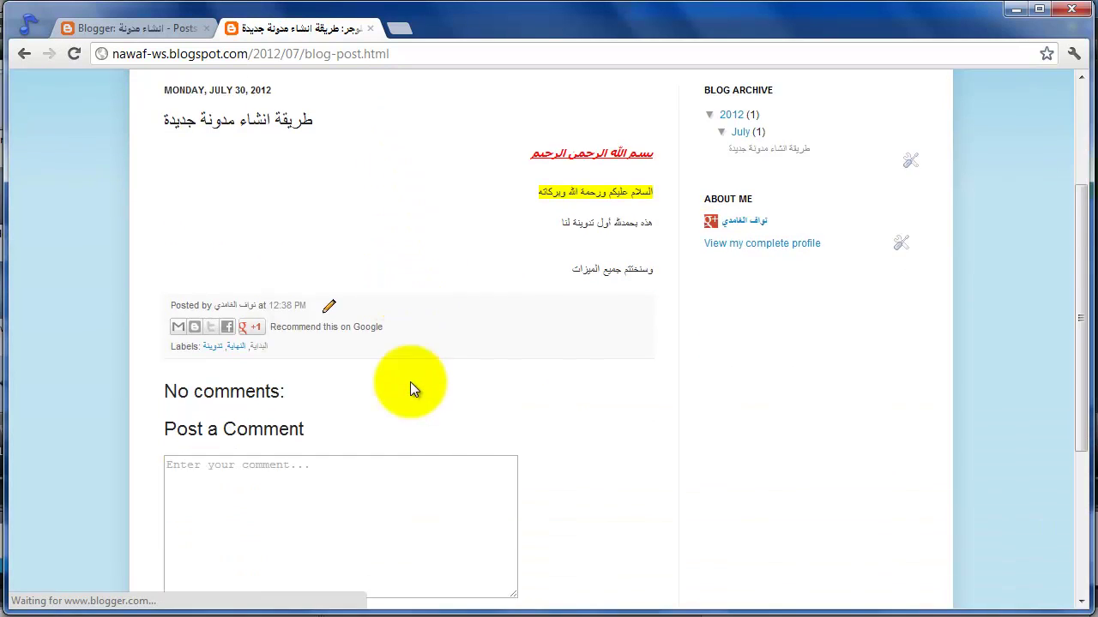
scroll(409, 375, "down", 3)
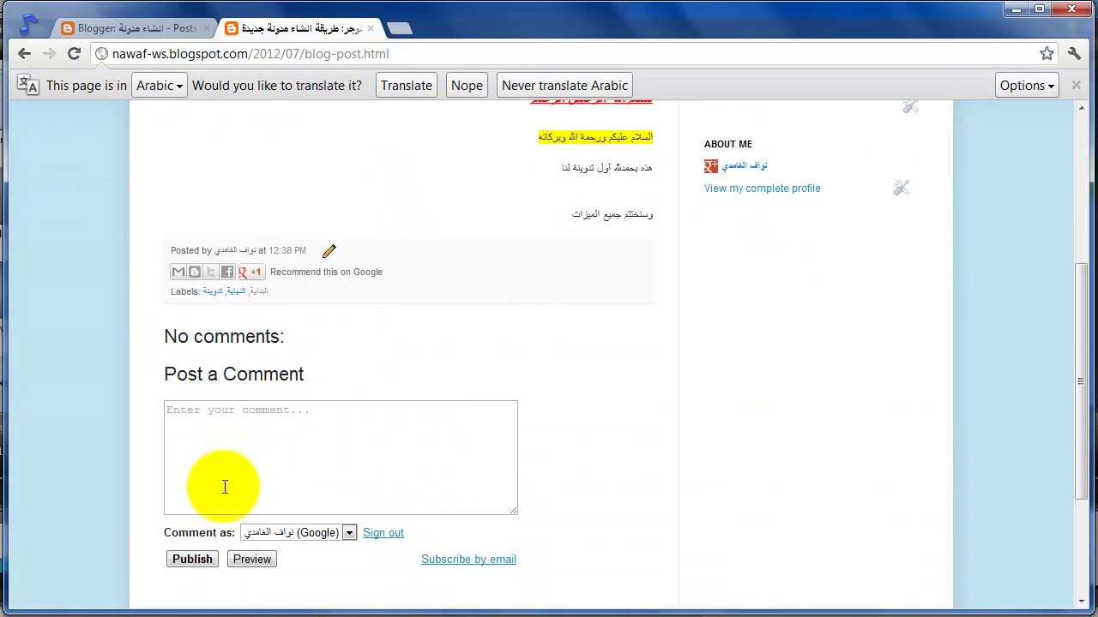
left_click(176, 28)
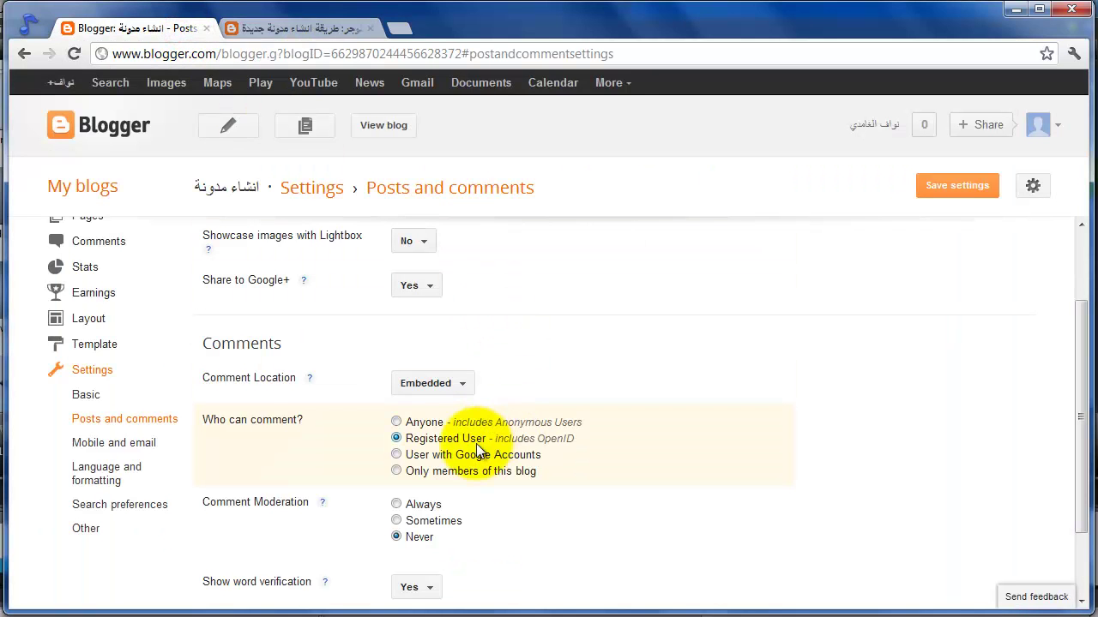
Review the Comment Location choices without changing them, and allow anyone, including anonymous users, to comment
left_click(437, 386)
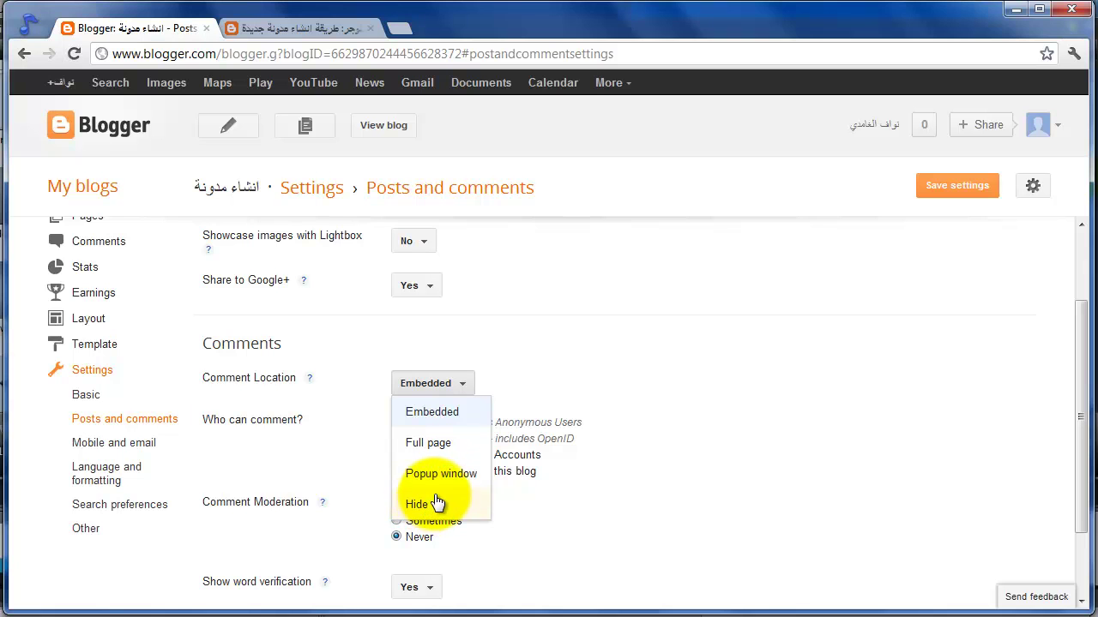
left_click(582, 394)
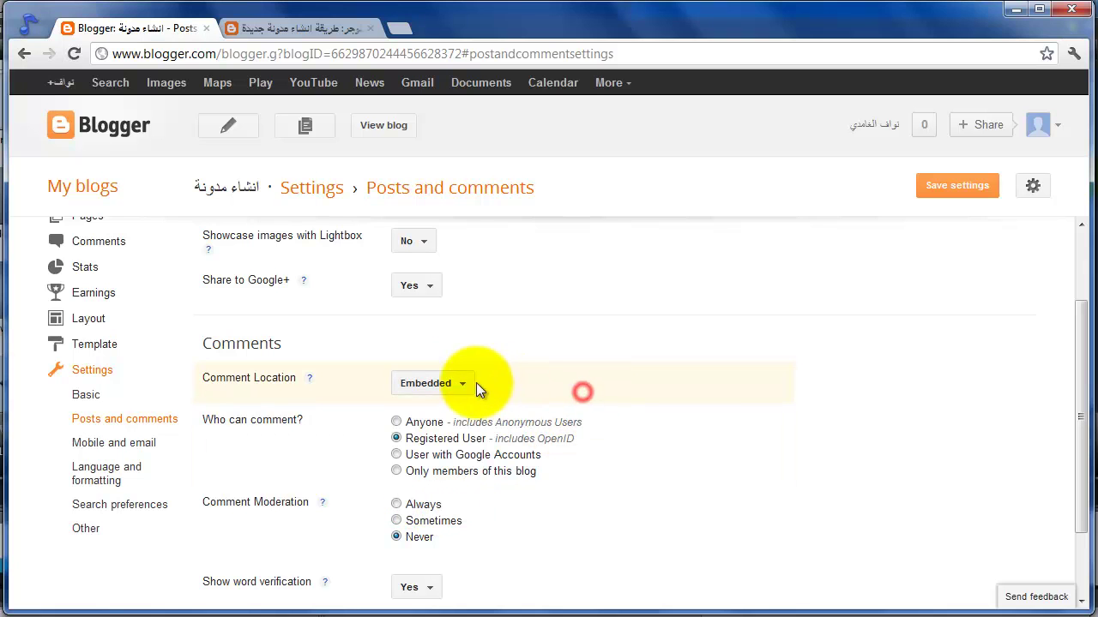
left_click(396, 422)
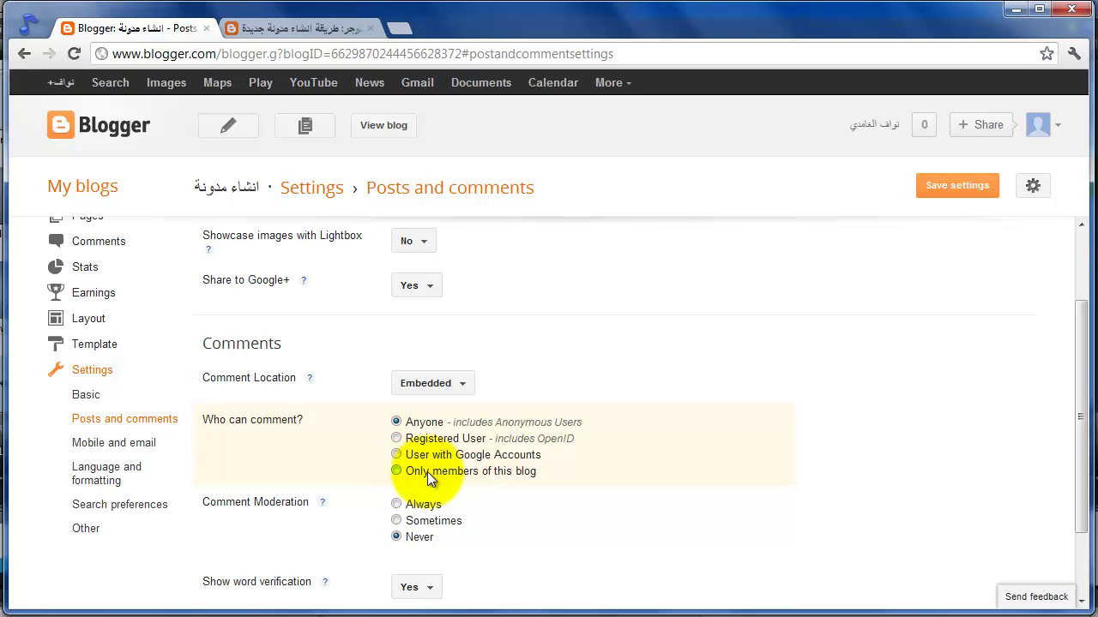
Read the help note for Comment Moderation, close it, and choose Never for moderation
scroll(420, 487, "down", 1)
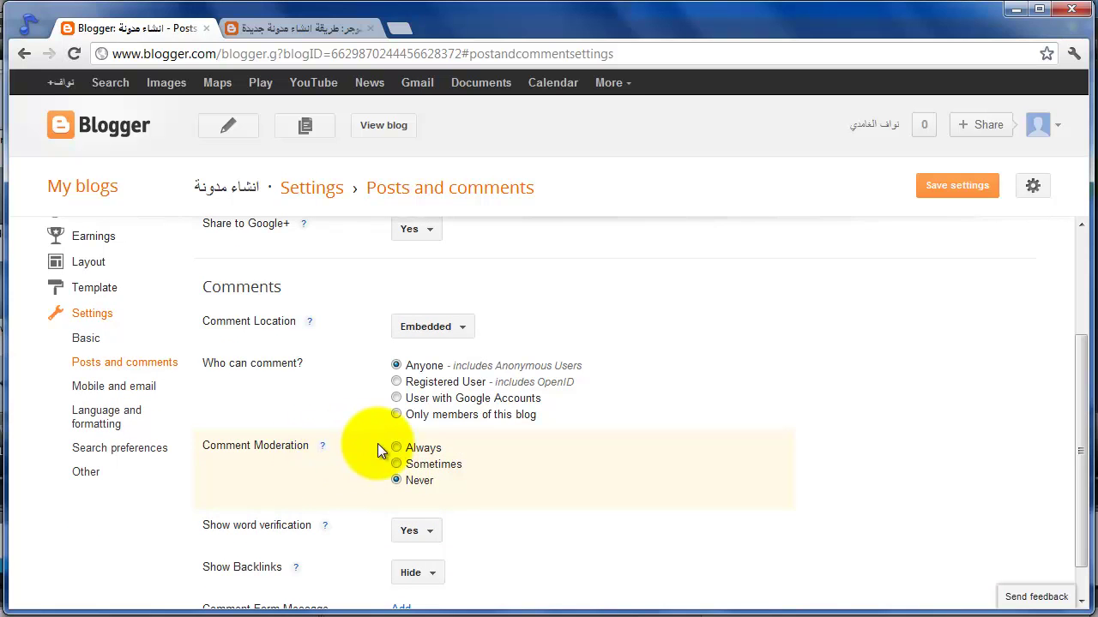
left_click(323, 447)
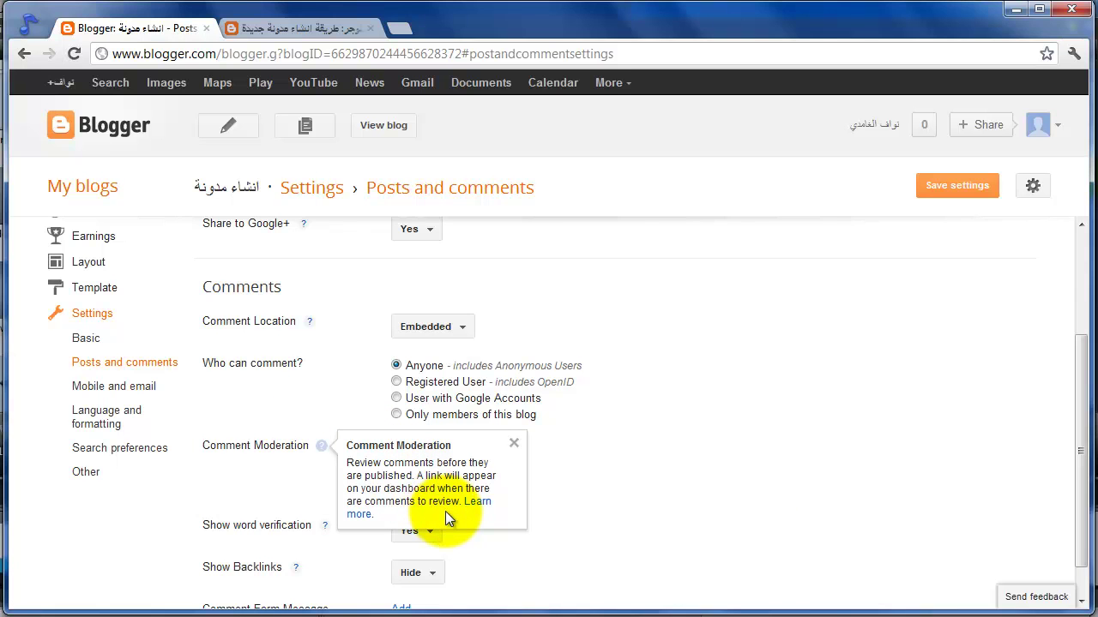
left_click(513, 443)
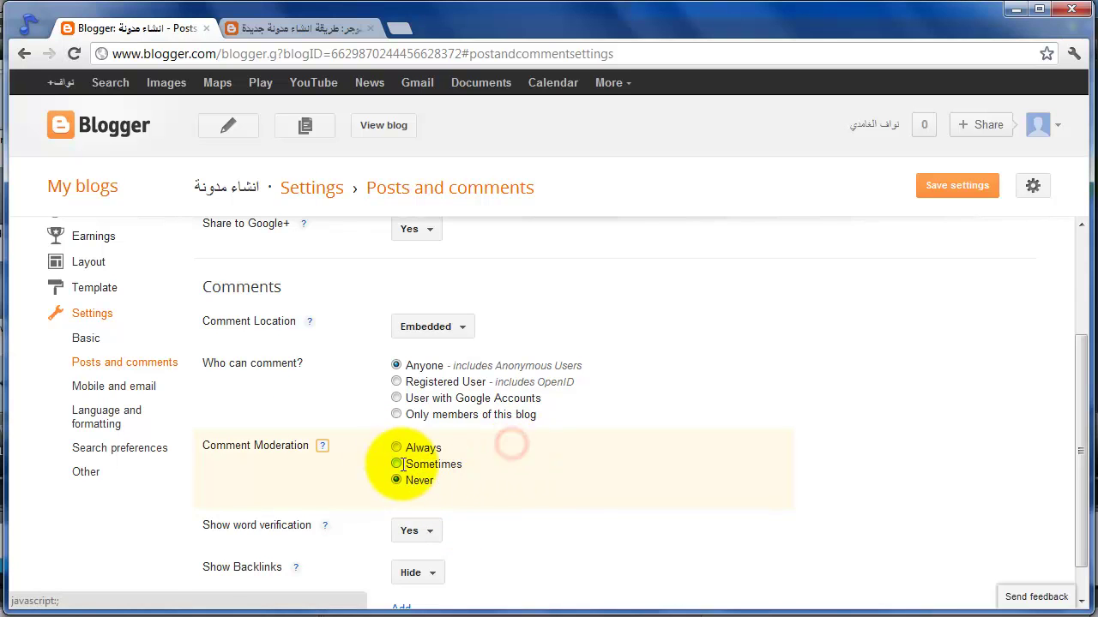
left_click(361, 470)
left_click(396, 478)
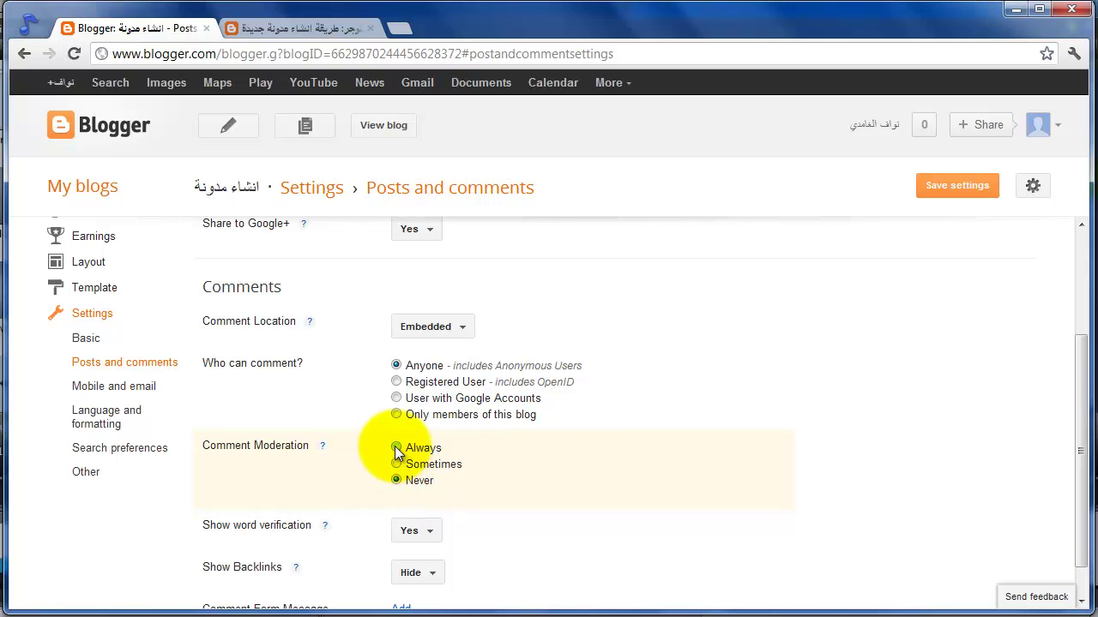
Preview the Always and Sometimes choices for Comment Moderation, and return the setting to Never
left_click(396, 448)
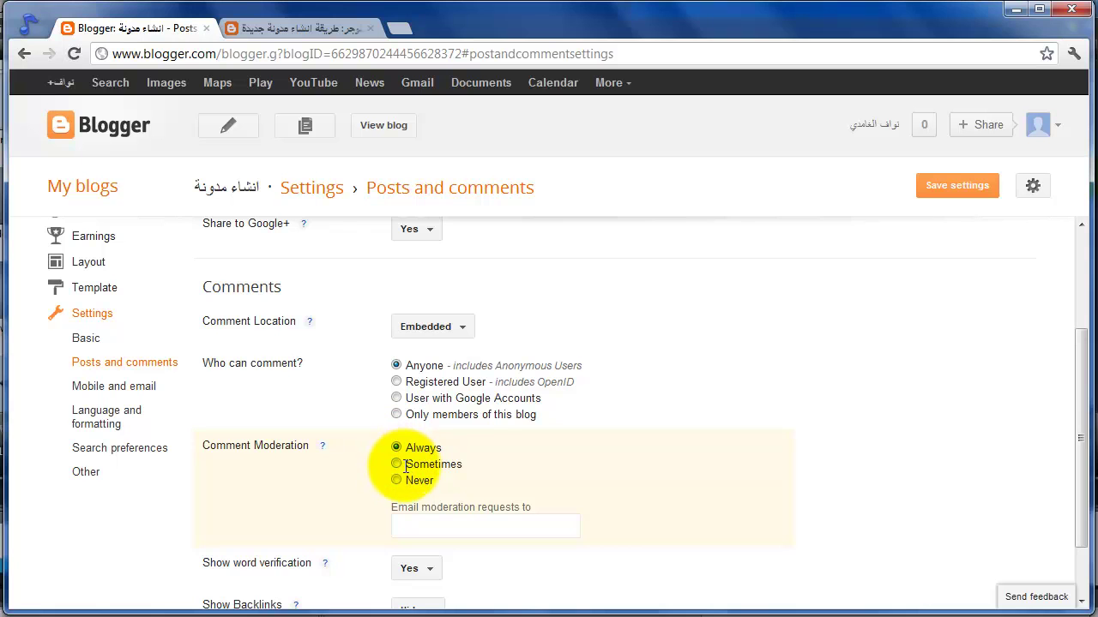
left_click(397, 465)
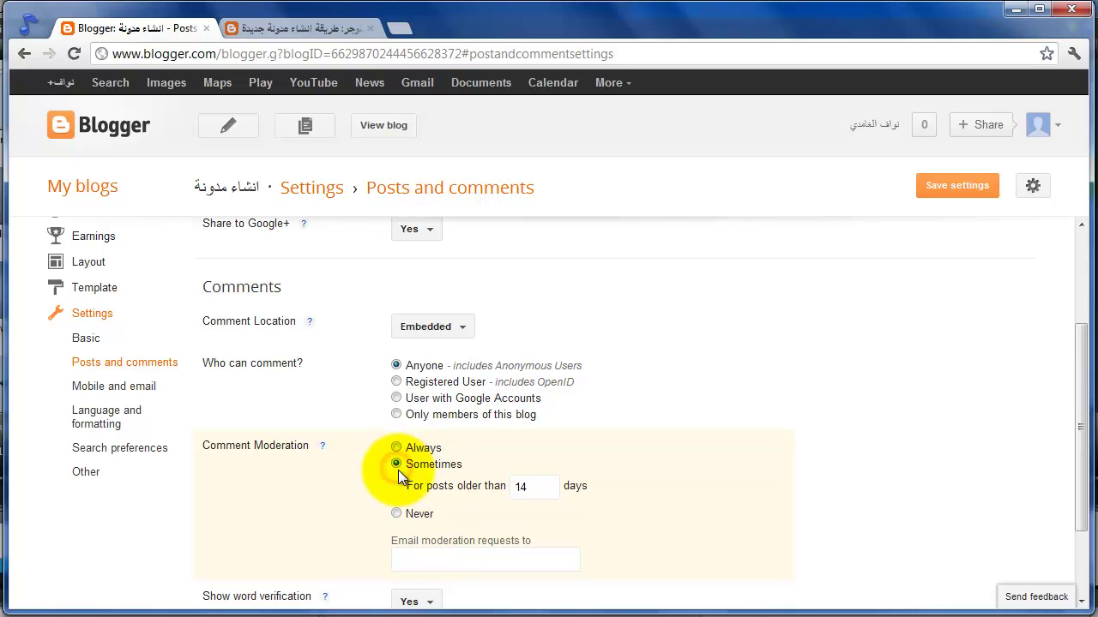
left_click(396, 513)
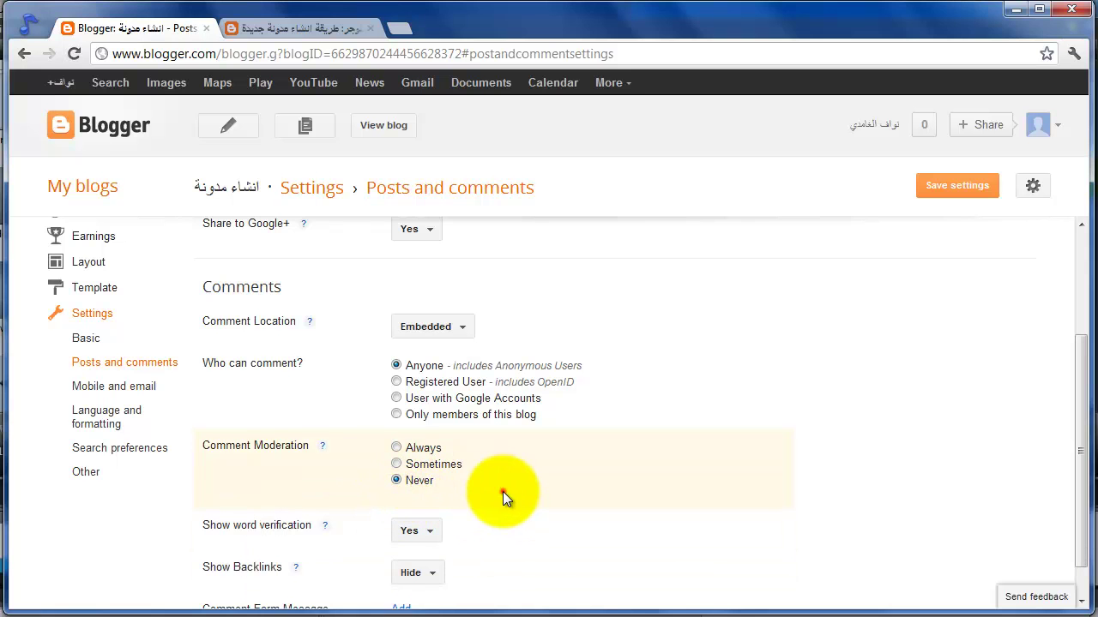
Set Show word verification to No in the comment settings
scroll(503, 491, "down", 1)
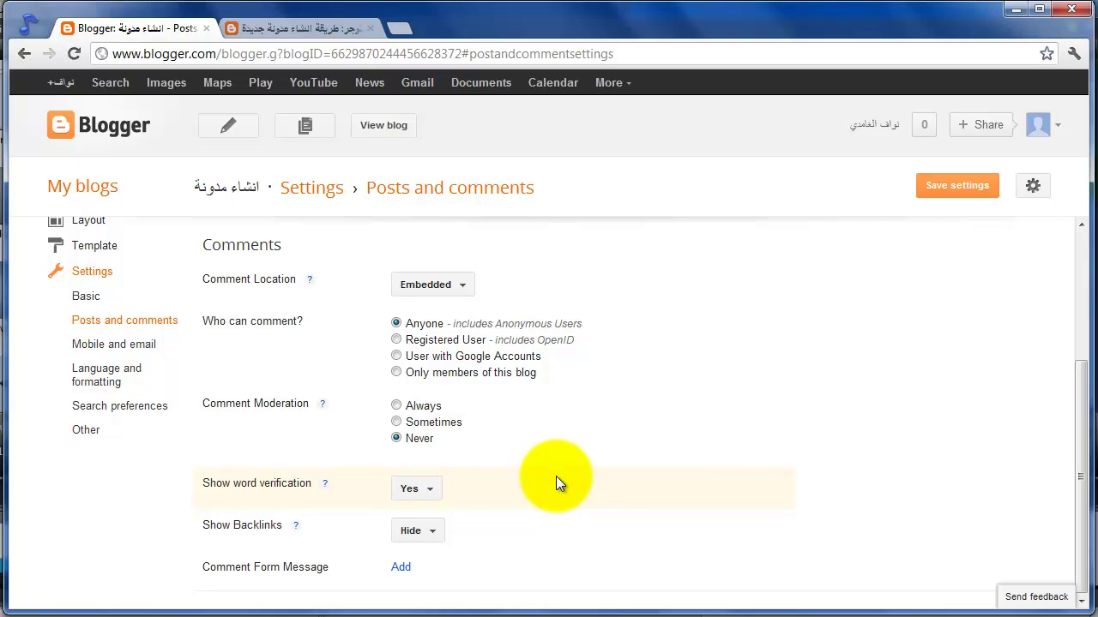
left_click(420, 489)
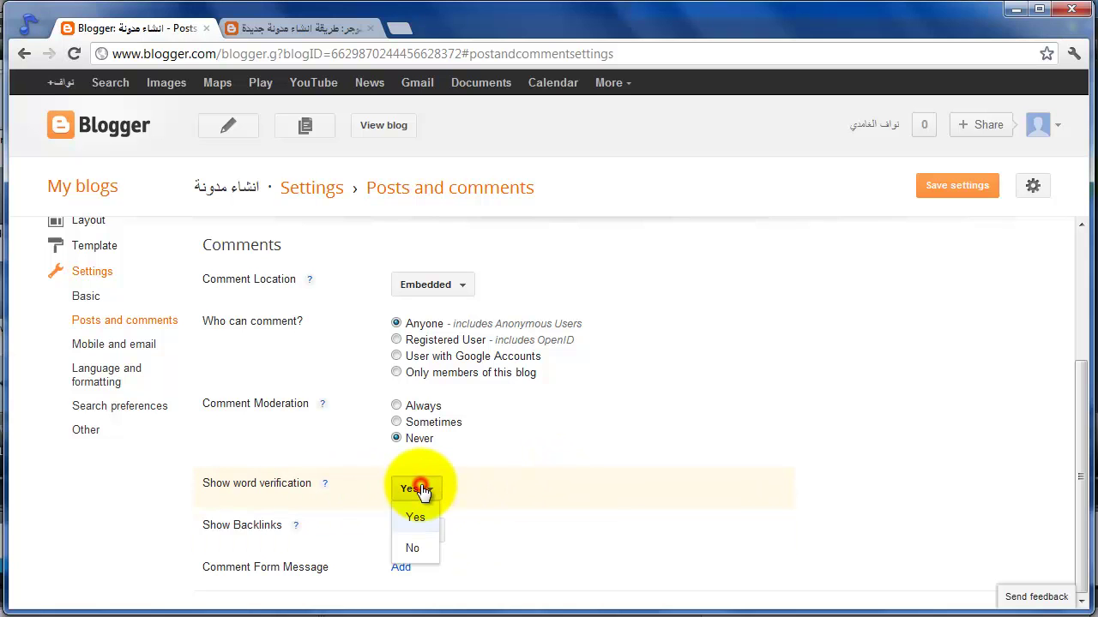
left_click(415, 547)
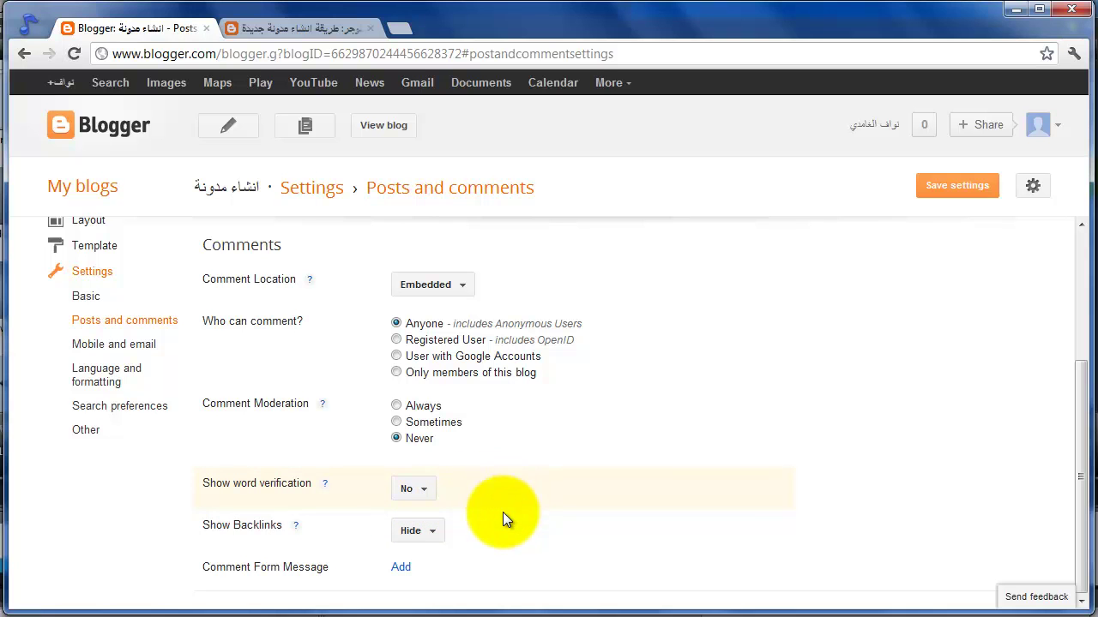
Read the help note for Show Backlinks, close it, and view the backlink choices without changing them
left_click(295, 525)
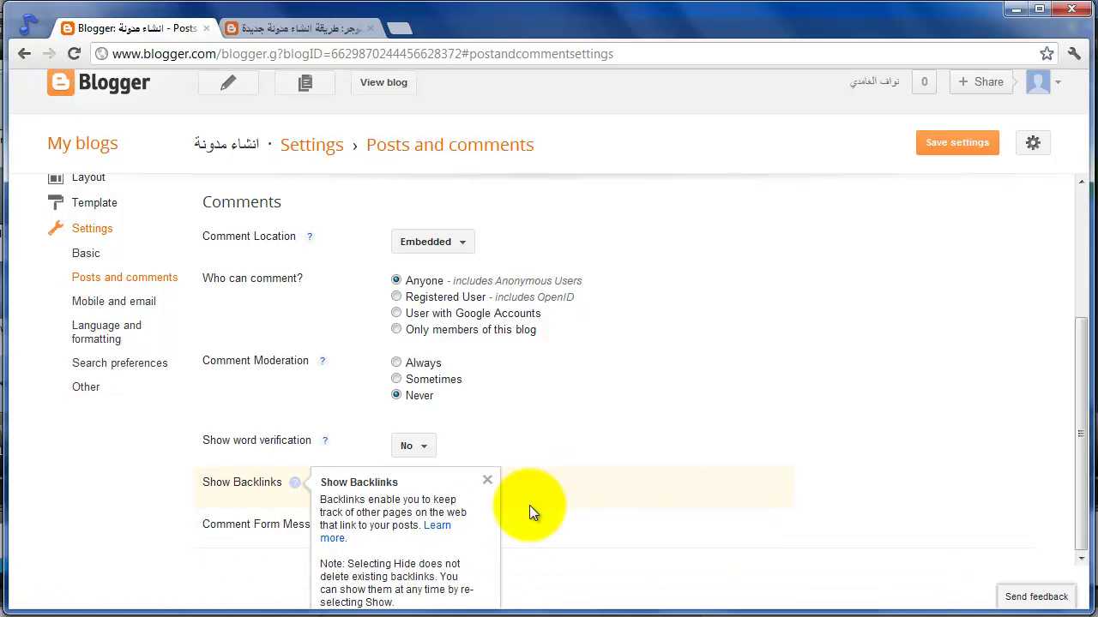
left_click(488, 480)
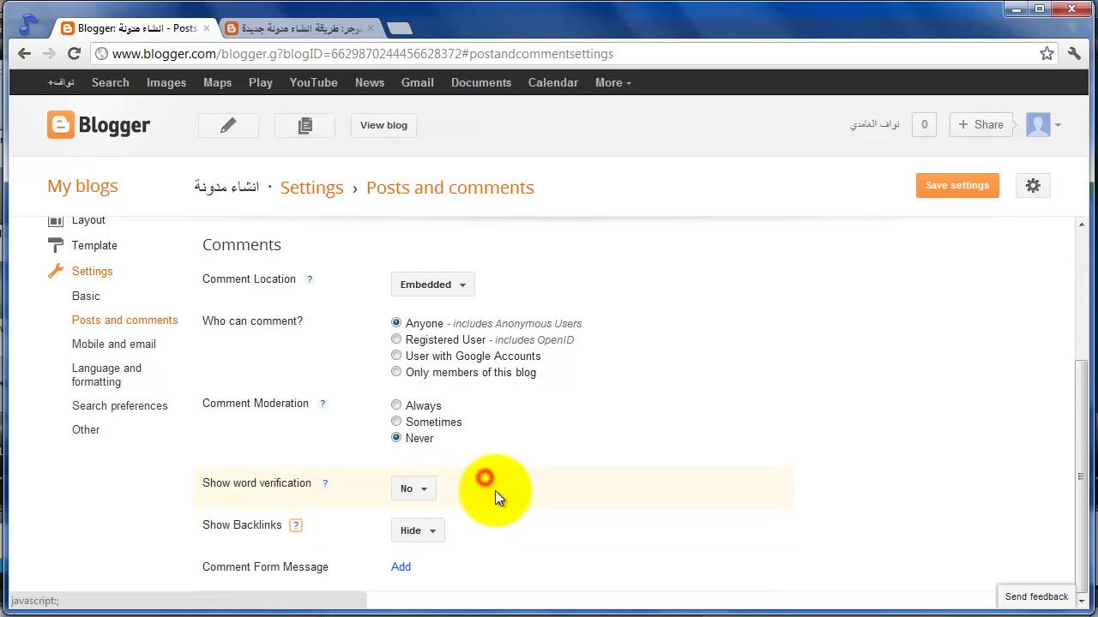
left_click(436, 534)
left_click(486, 533)
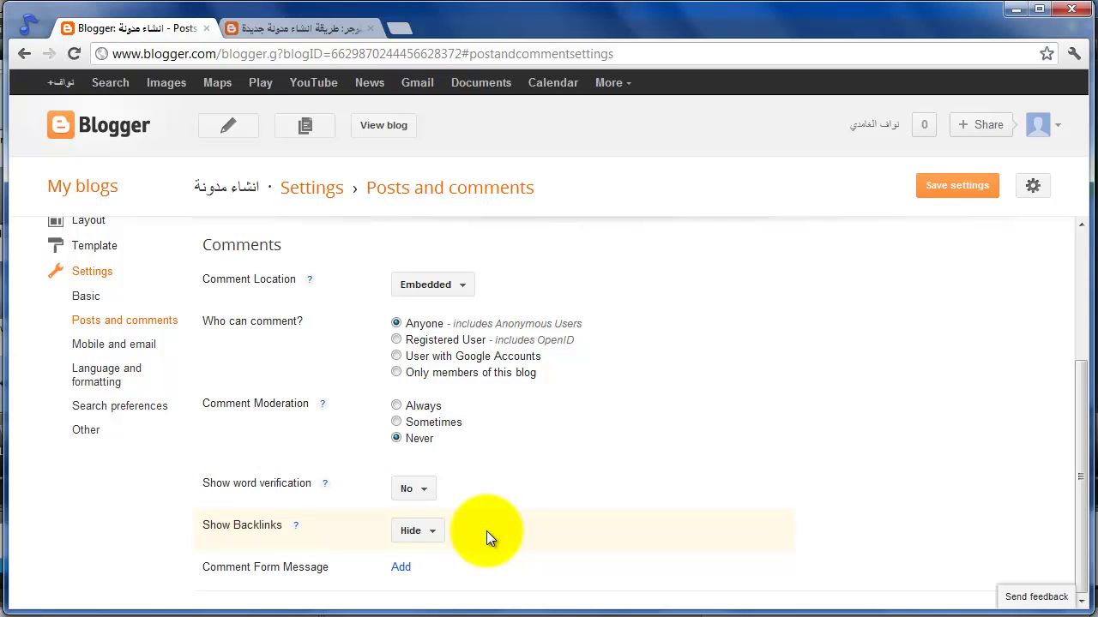
scroll(487, 534, "up", 1)
scroll(429, 549, "down", 1)
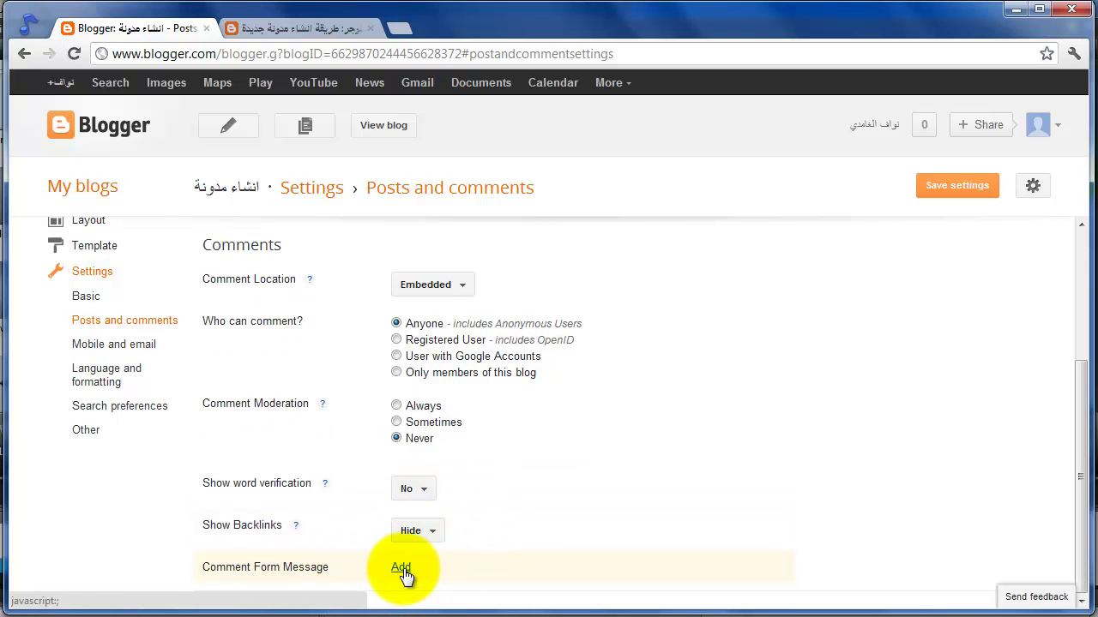
scroll(522, 528, "up", 2)
scroll(522, 527, "down", 1)
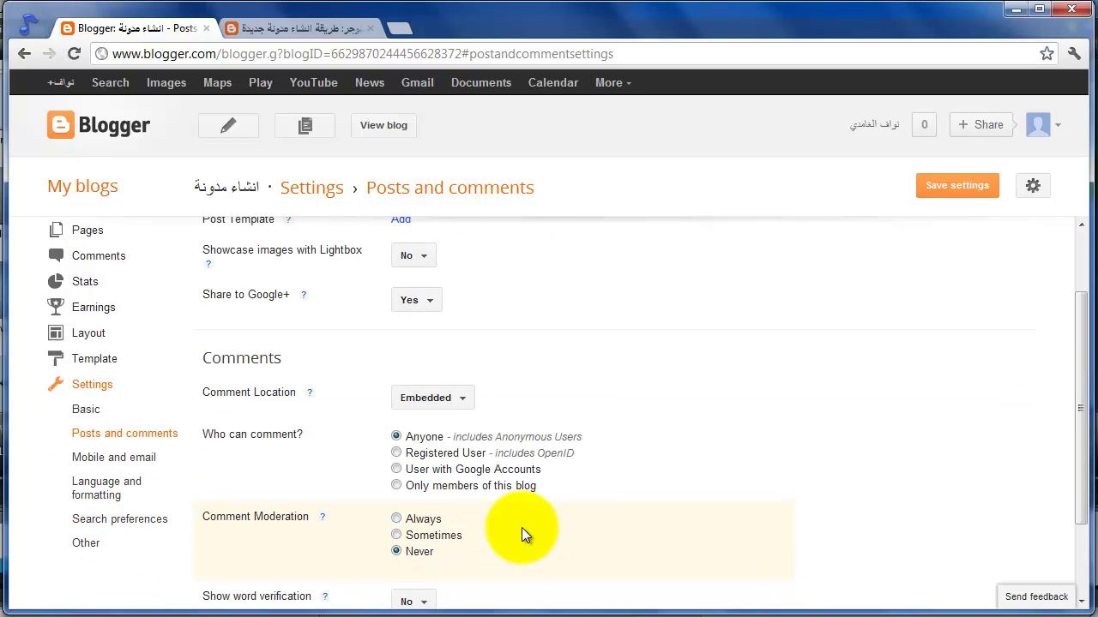